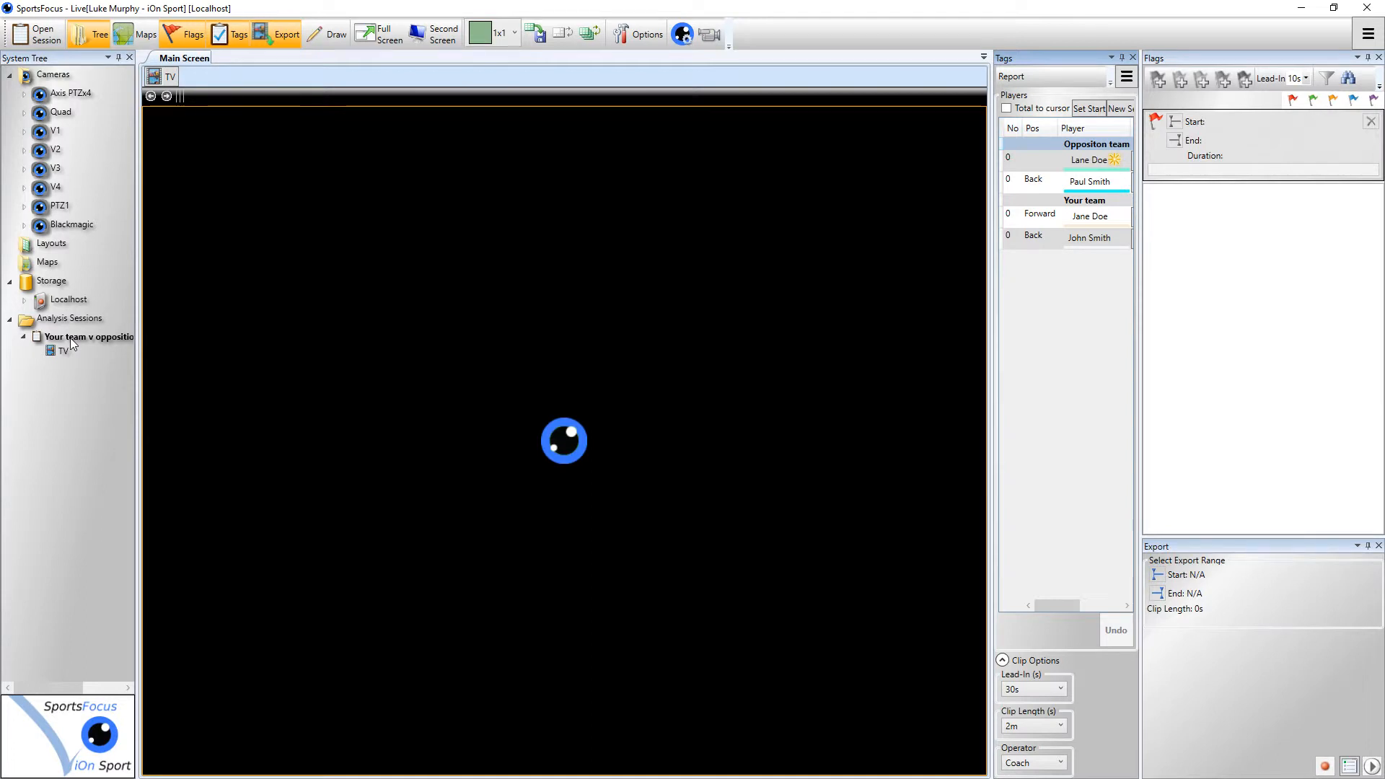
# Open the session "Your team v opposition team - round 1" for editing and bring up its game clock sync settings.
pyautogui.rightClick(71, 338)
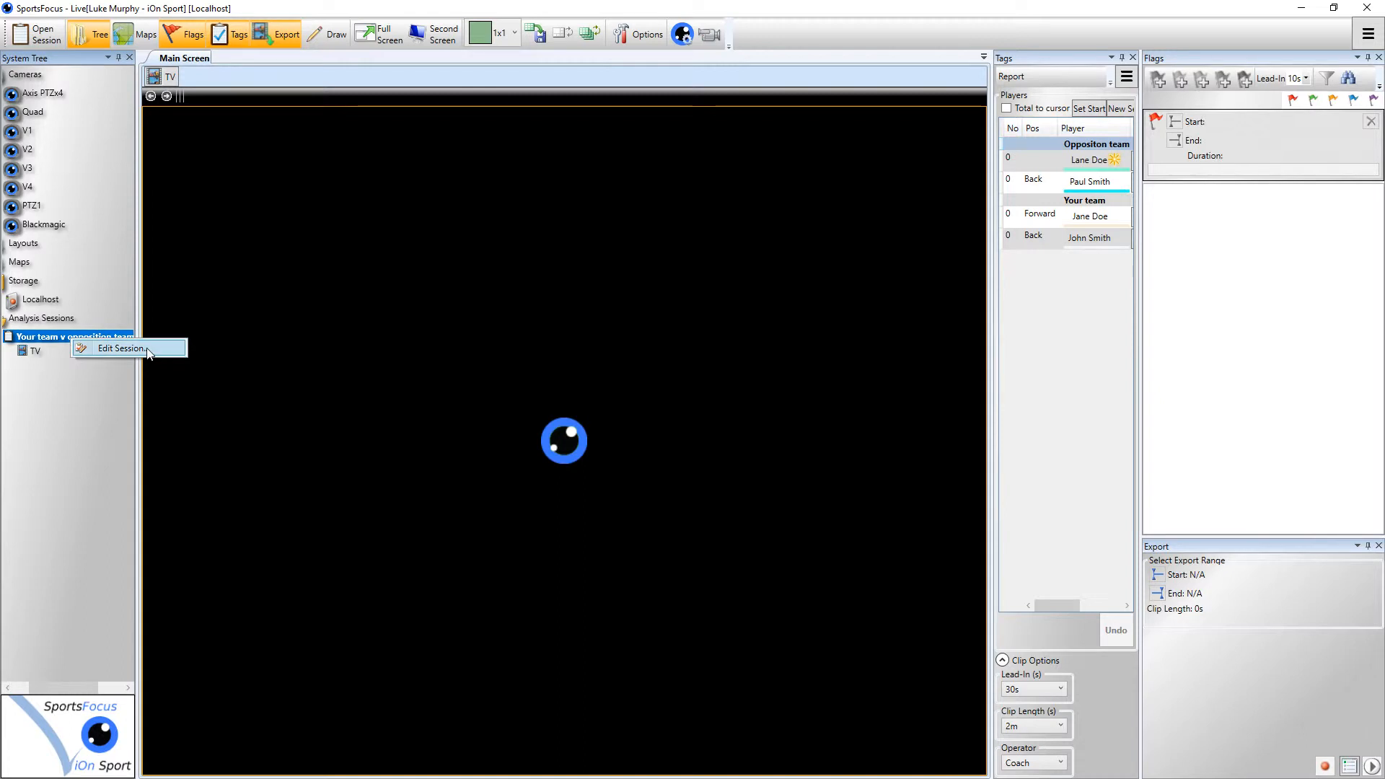
pyautogui.click(122, 348)
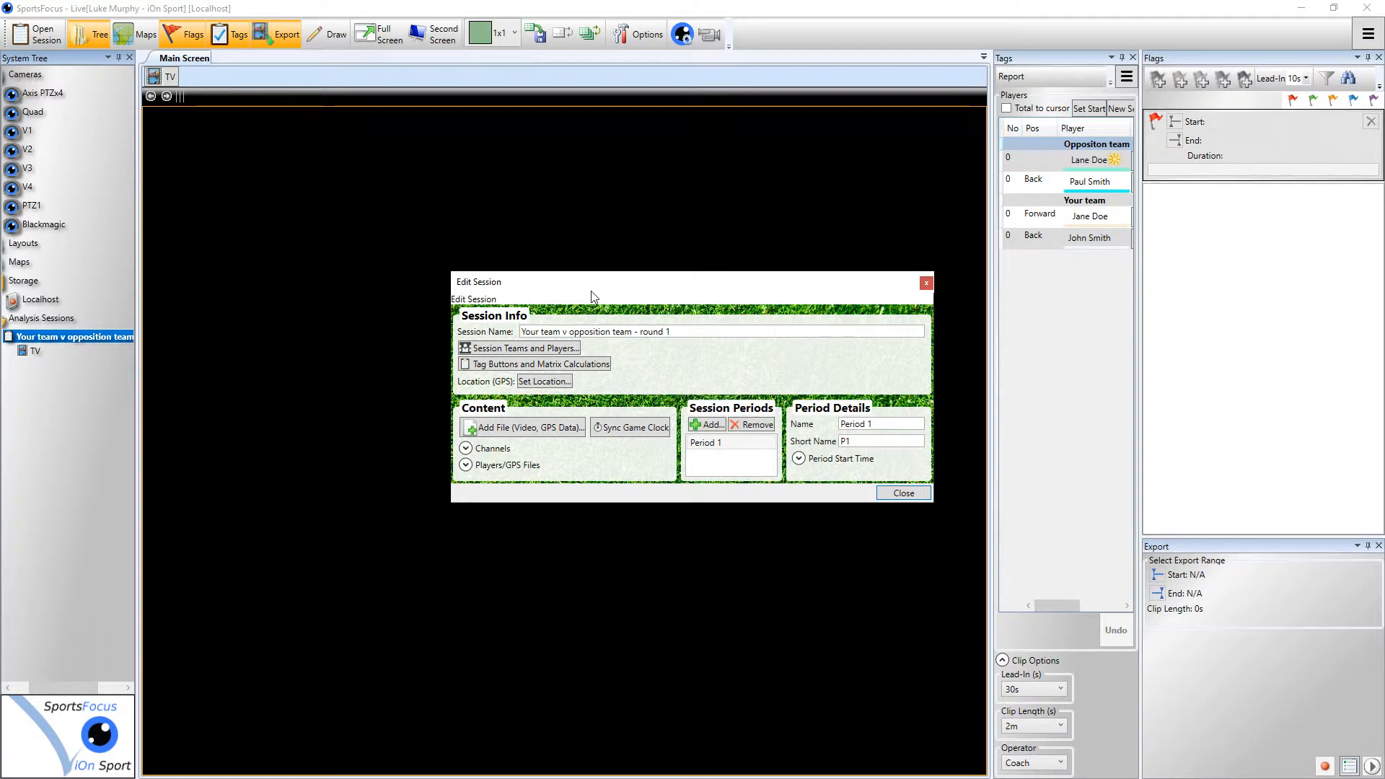
pyautogui.click(613, 429)
pyautogui.moveTo(690, 276); pyautogui.dragTo(309, 265)
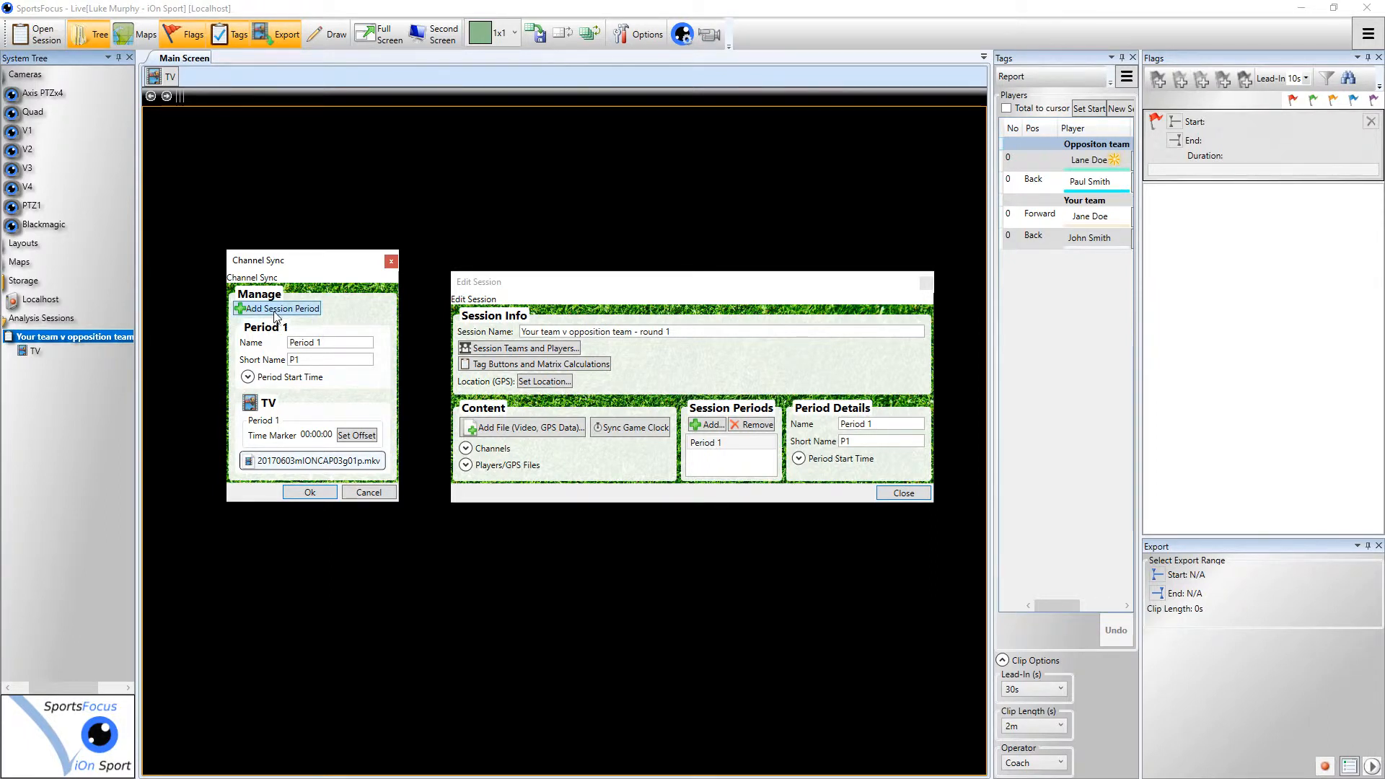
# Rename the first session period as Half 1 with the short name H1.
pyautogui.moveTo(332, 343); pyautogui.dragTo(282, 344)
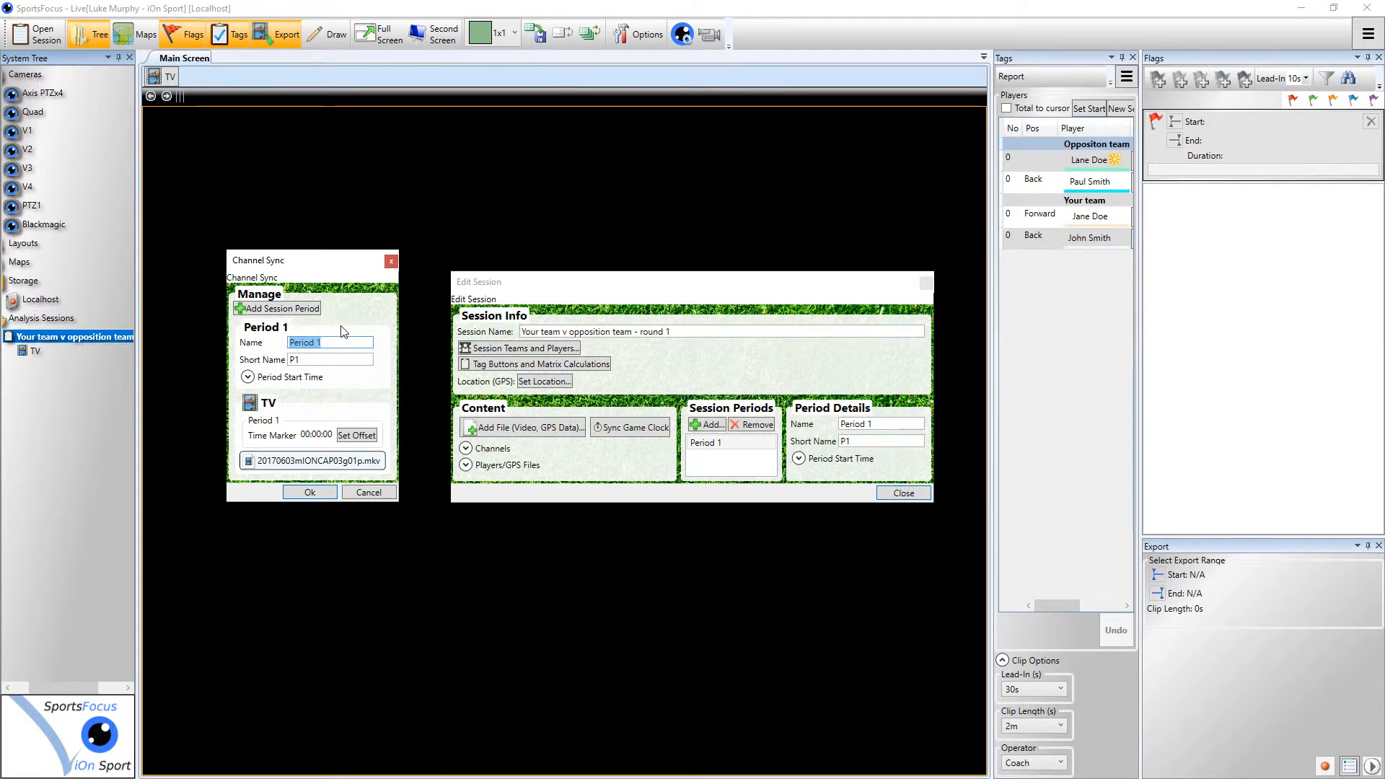
pyautogui.press('BackSpace')
pyautogui.write('Half 1')
pyautogui.press('Tab')
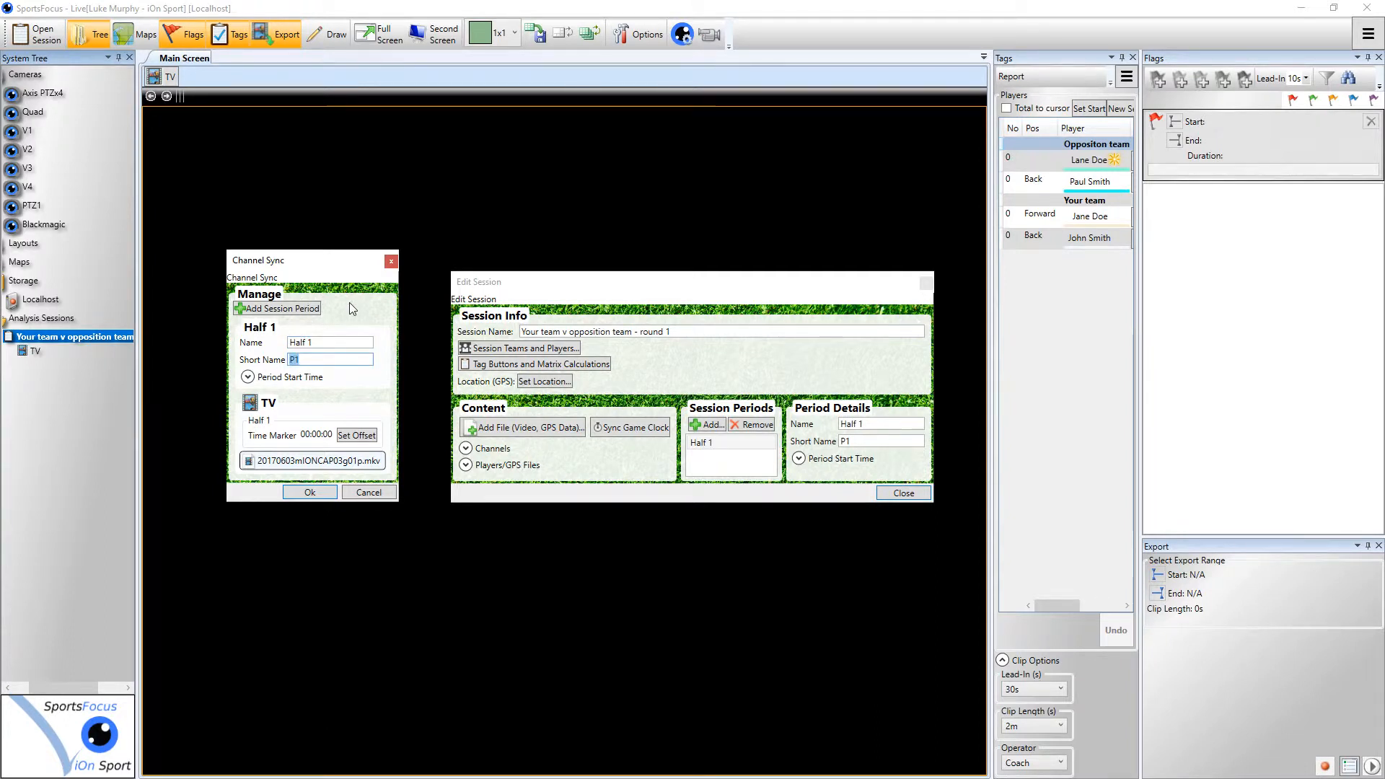
pyautogui.press('BackSpace')
pyautogui.write('H1')
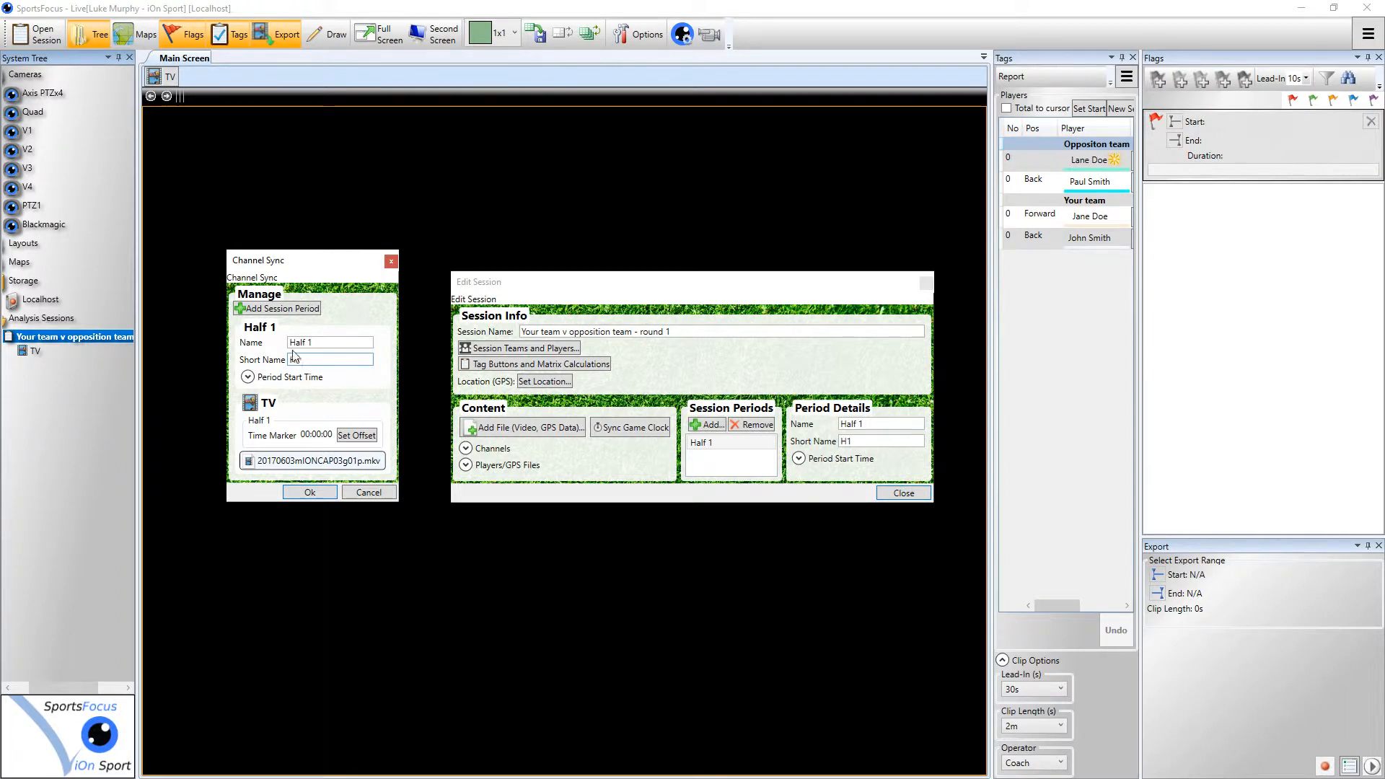
# Add a second session period and name it Half 2 with the short name H2.
pyautogui.click(276, 310)
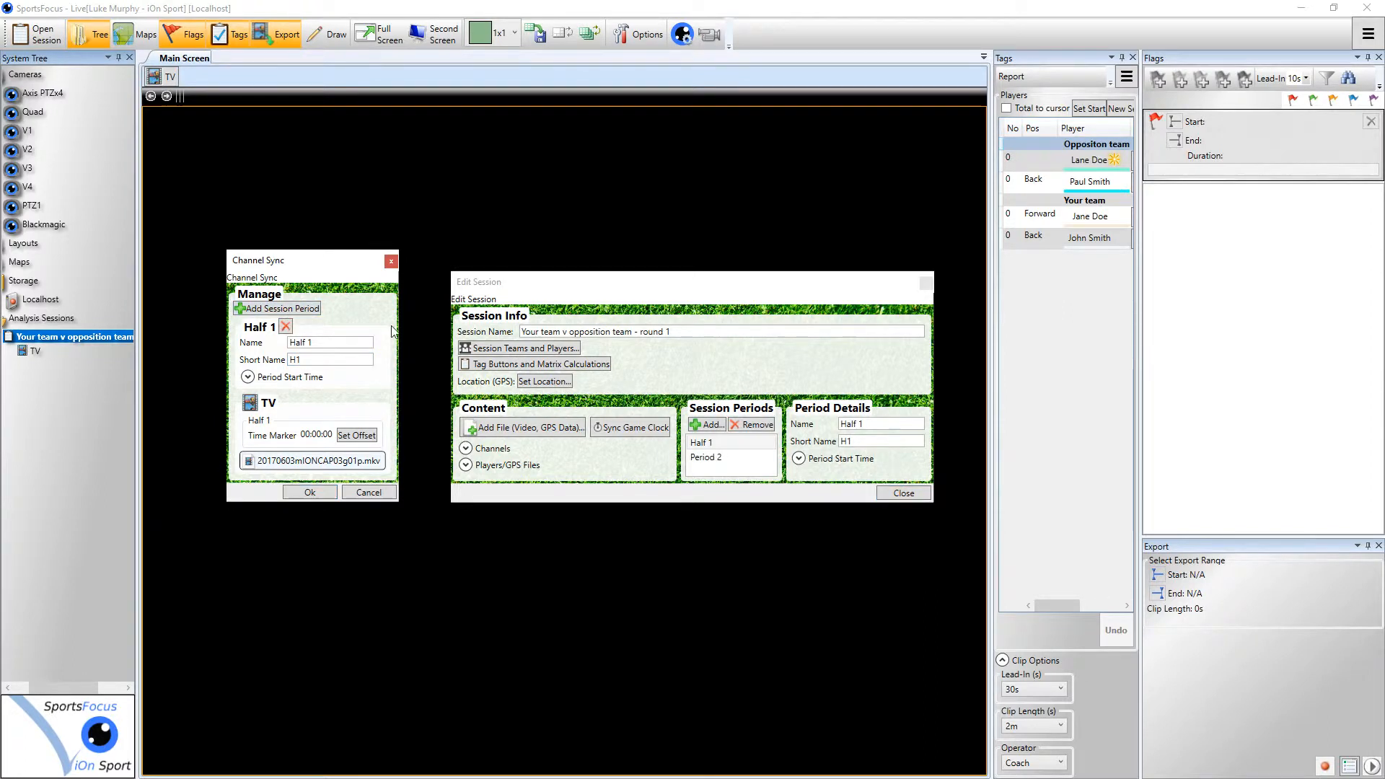
pyautogui.click(705, 459)
pyautogui.click(369, 493)
pyautogui.click(708, 459)
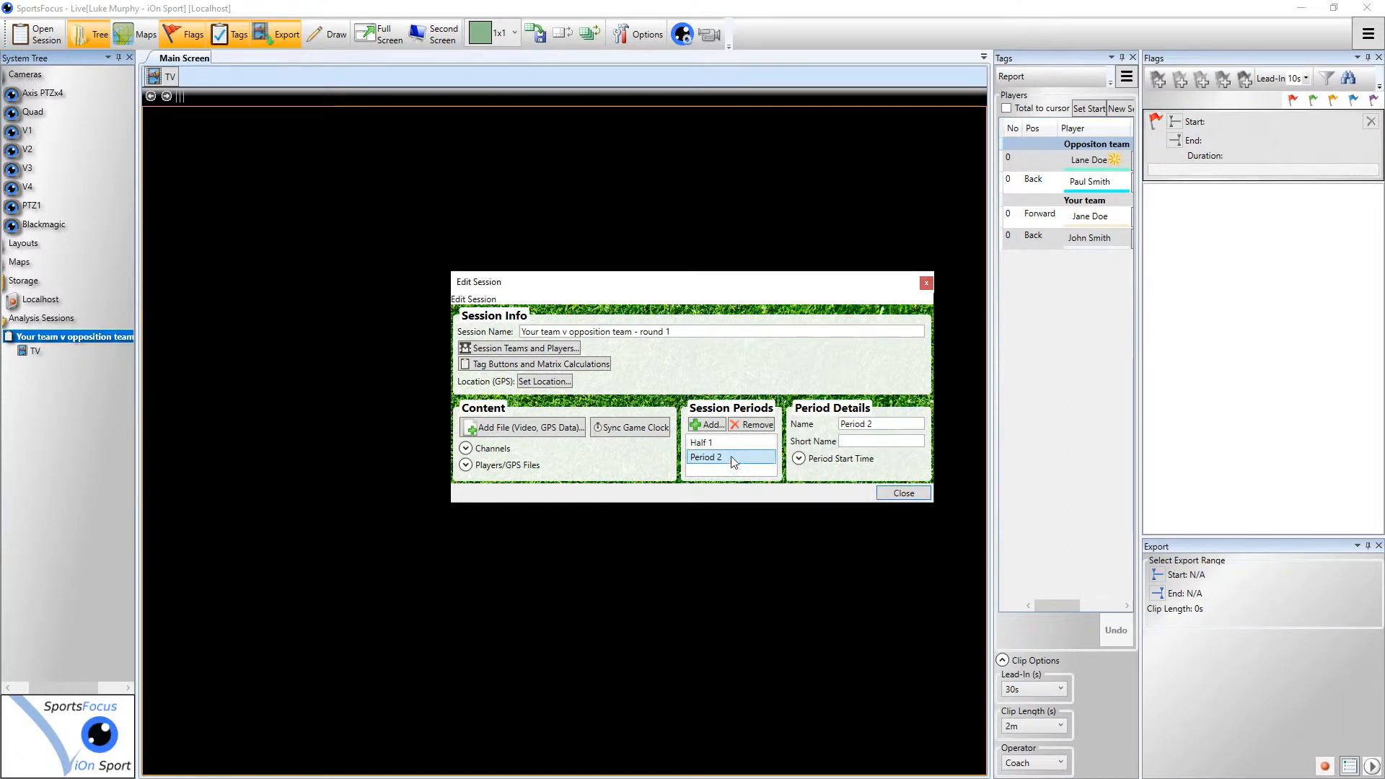
pyautogui.press('Tab')
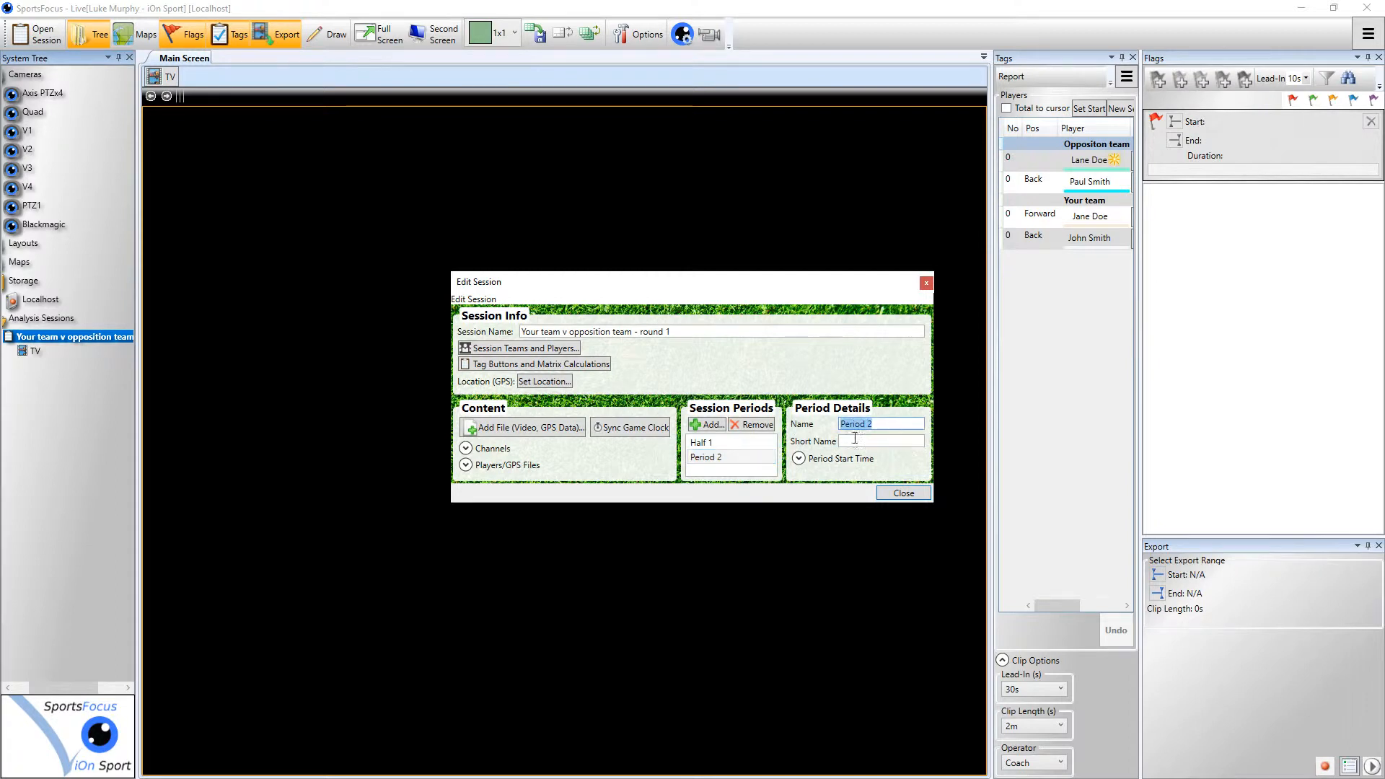
pyautogui.press('BackSpace')
pyautogui.write('Half 2')
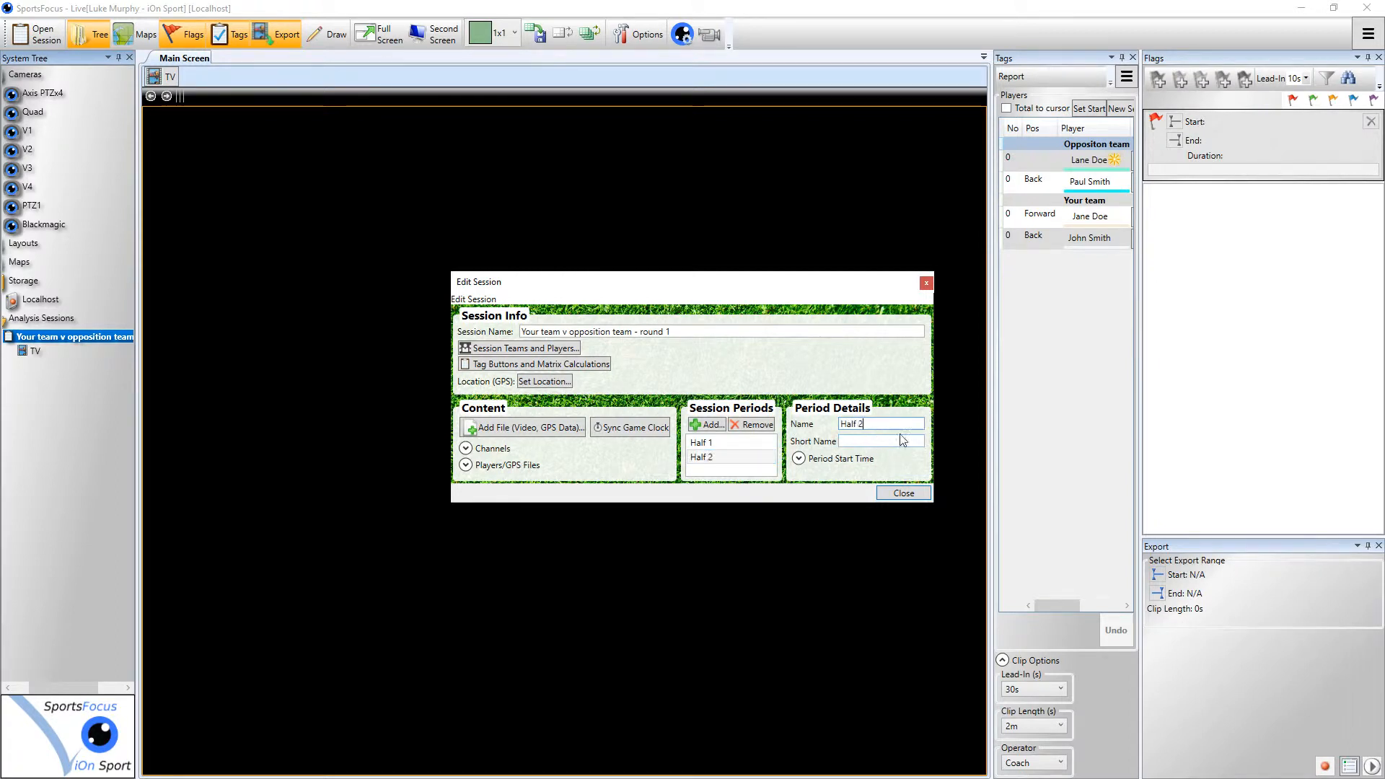
pyautogui.click(821, 460)
pyautogui.click(820, 460)
# Add a third session period named Overtime with the short name OT.
pyautogui.click(709, 425)
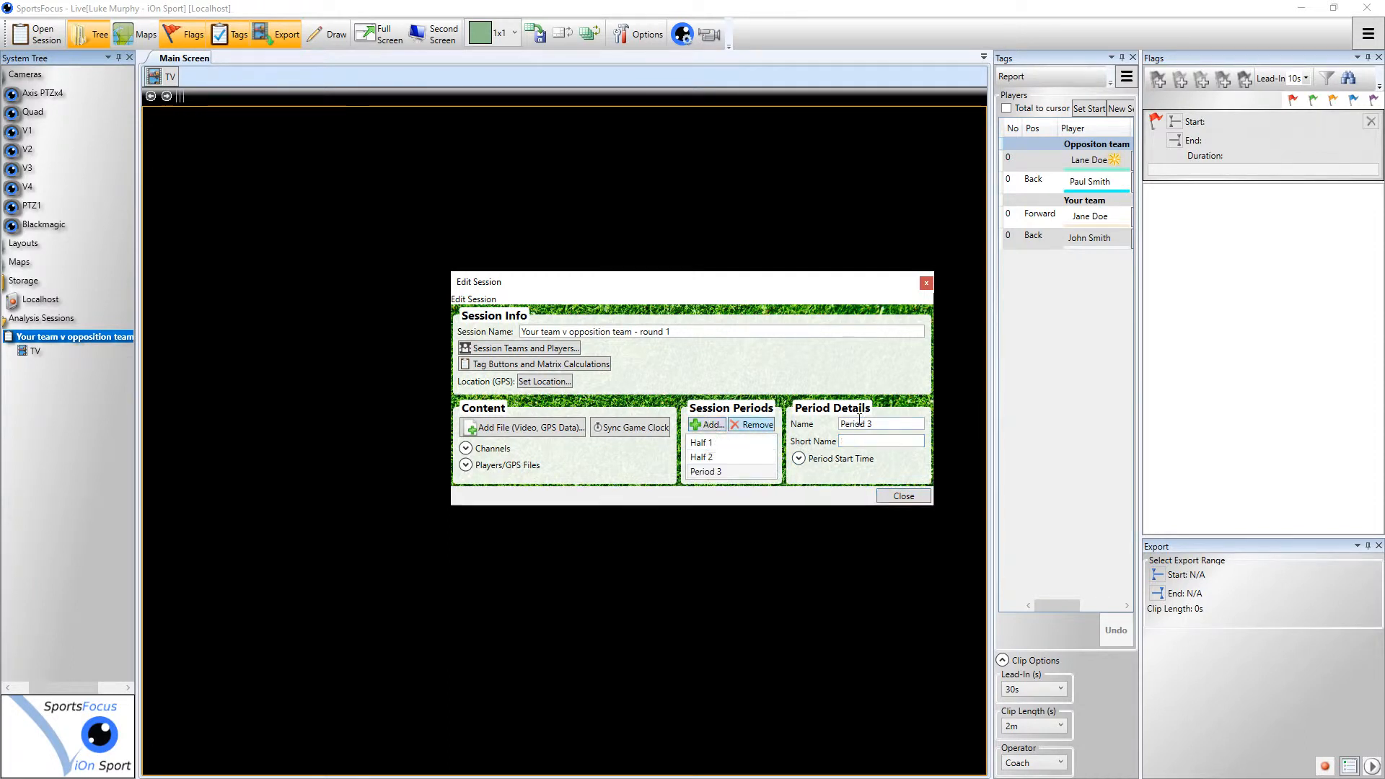
pyautogui.moveTo(863, 427); pyautogui.dragTo(799, 429)
pyautogui.write('Overtime')
pyautogui.press('Tab')
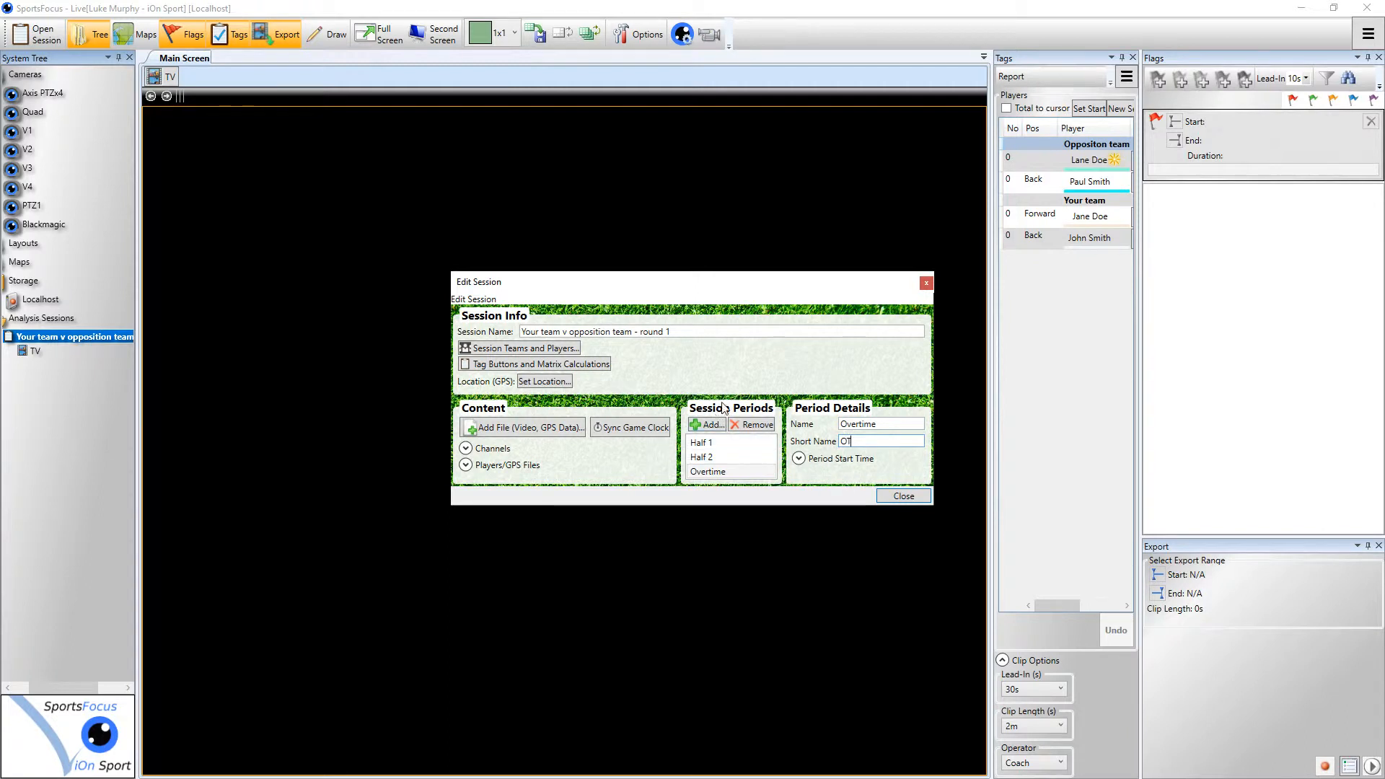
# In the game clock sync, find the kick-off in the TV video and set the Half 1 offset to 53 seconds 870 ms.
pyautogui.click(612, 434)
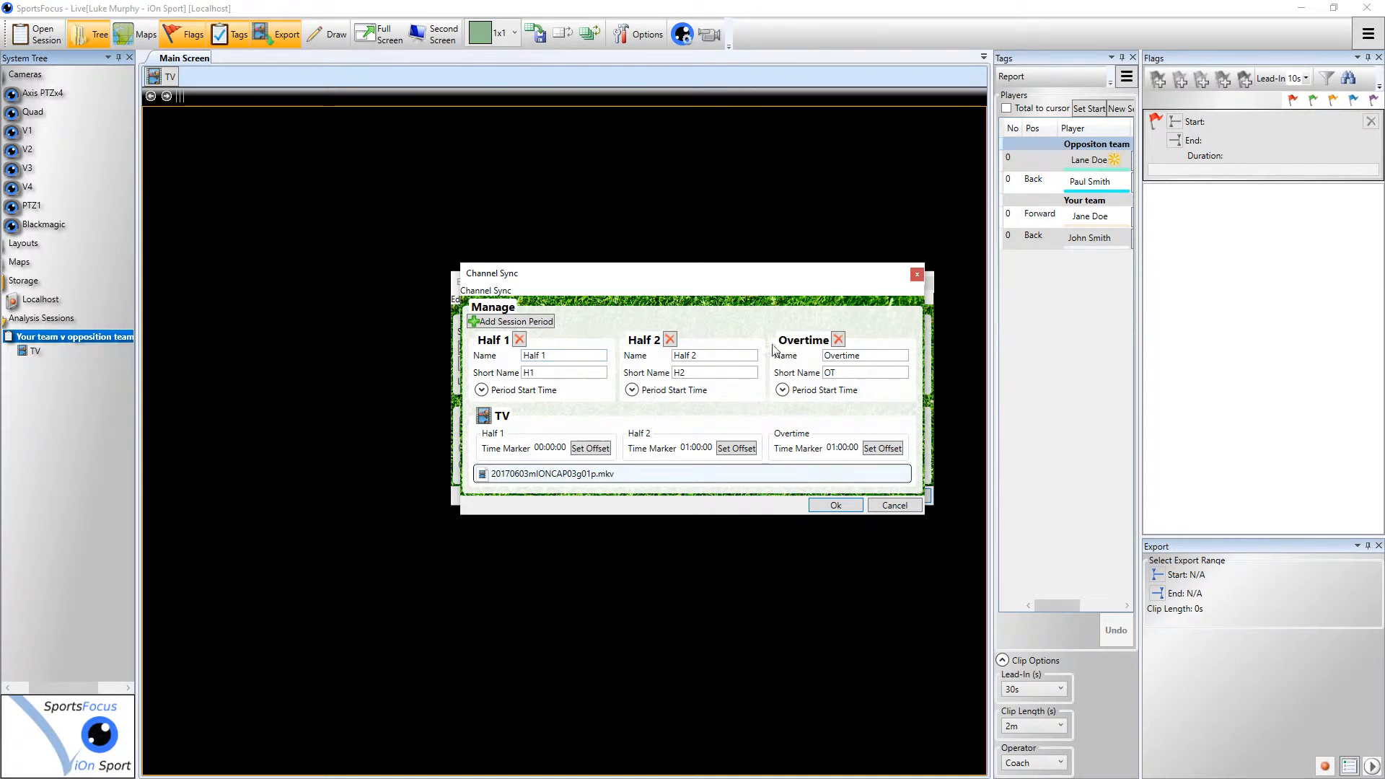
pyautogui.moveTo(742, 287)
pyautogui.mouseDown()
pyautogui.moveTo(621, 223)
pyautogui.moveTo(486, 217)
pyautogui.moveTo(486, 149)
pyautogui.moveTo(500, 184)
pyautogui.mouseUp()
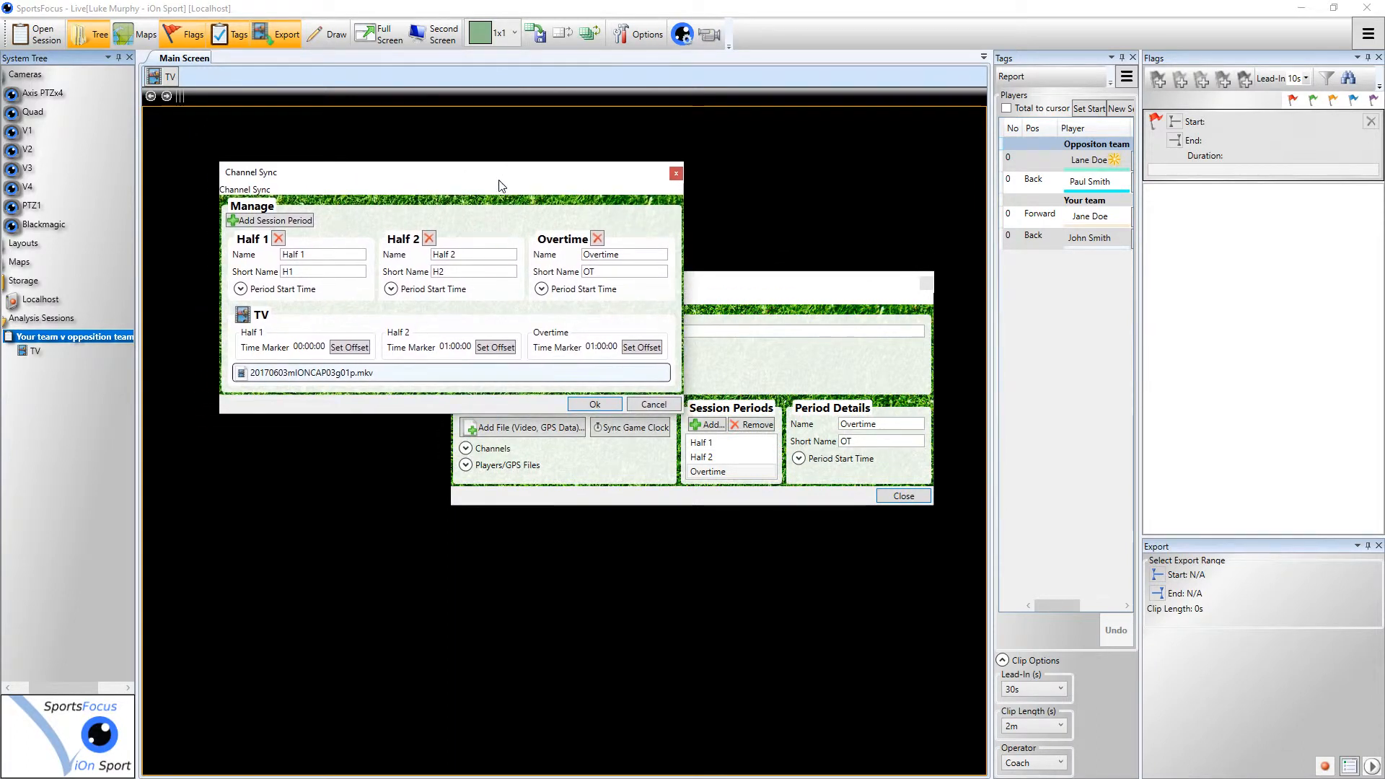
pyautogui.click(346, 354)
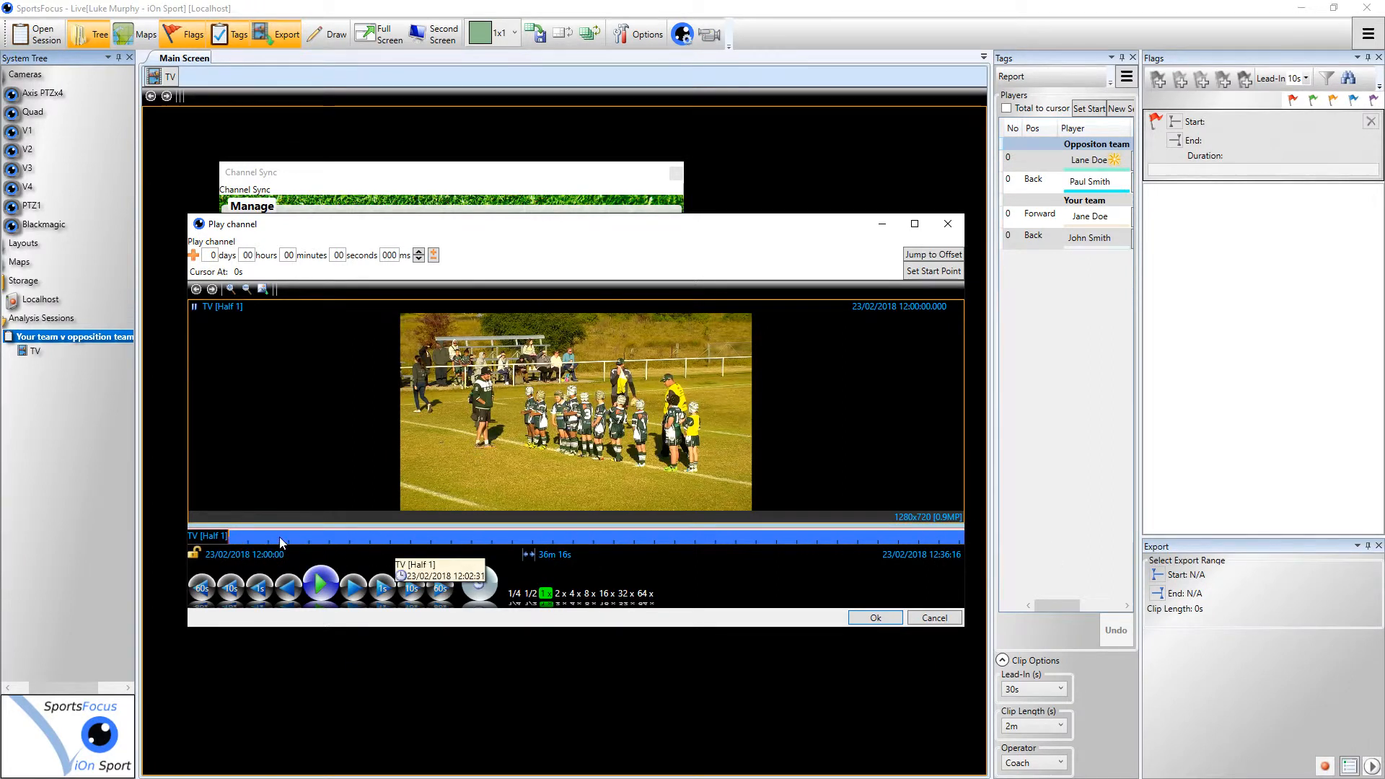
pyautogui.click(240, 540)
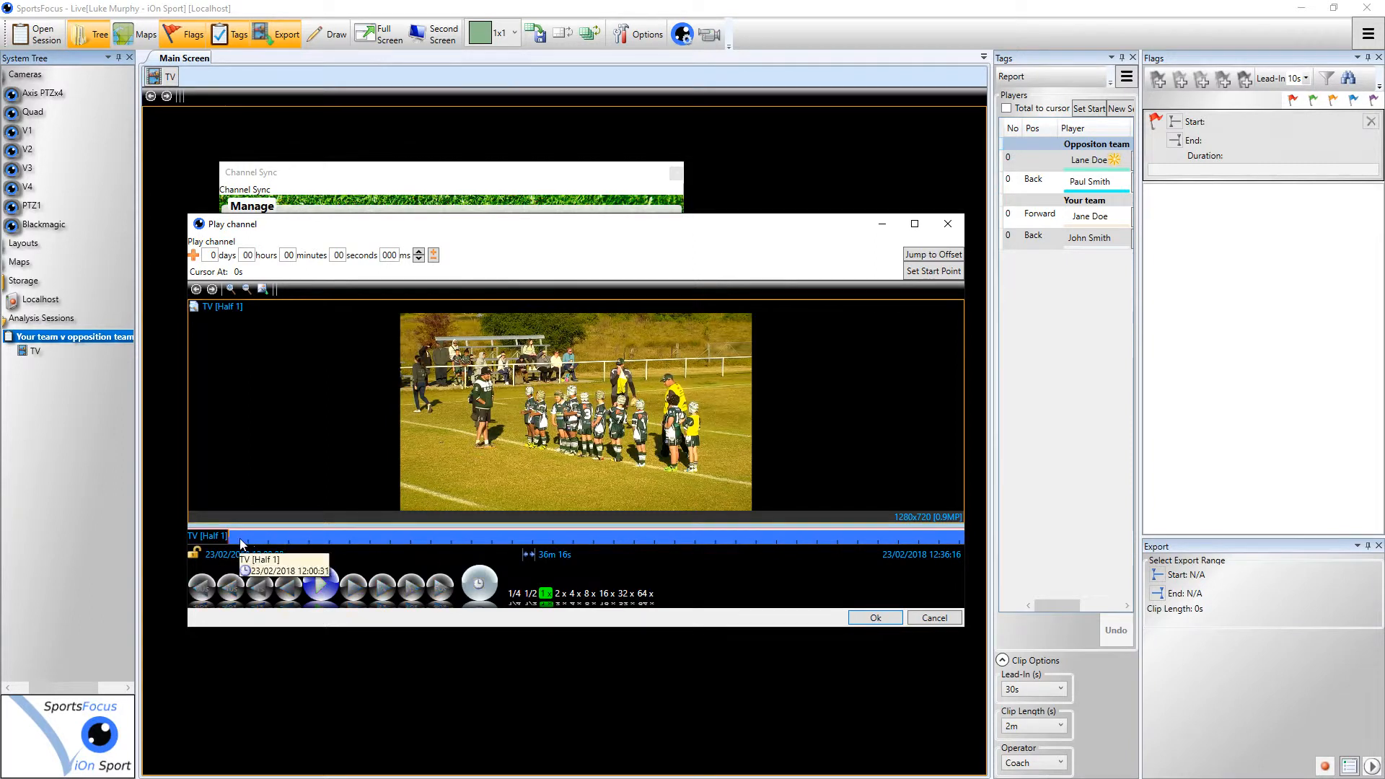
pyautogui.click(250, 539)
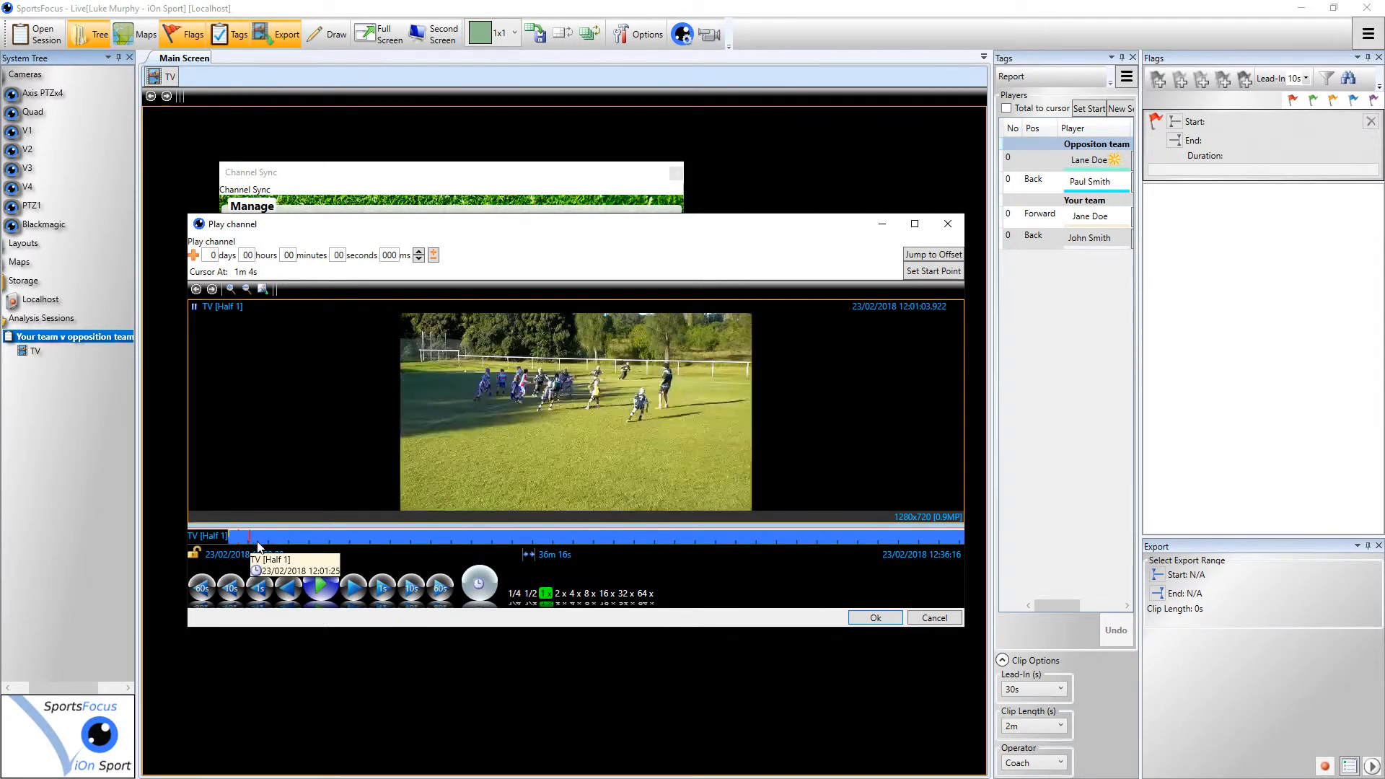
pyautogui.click(246, 539)
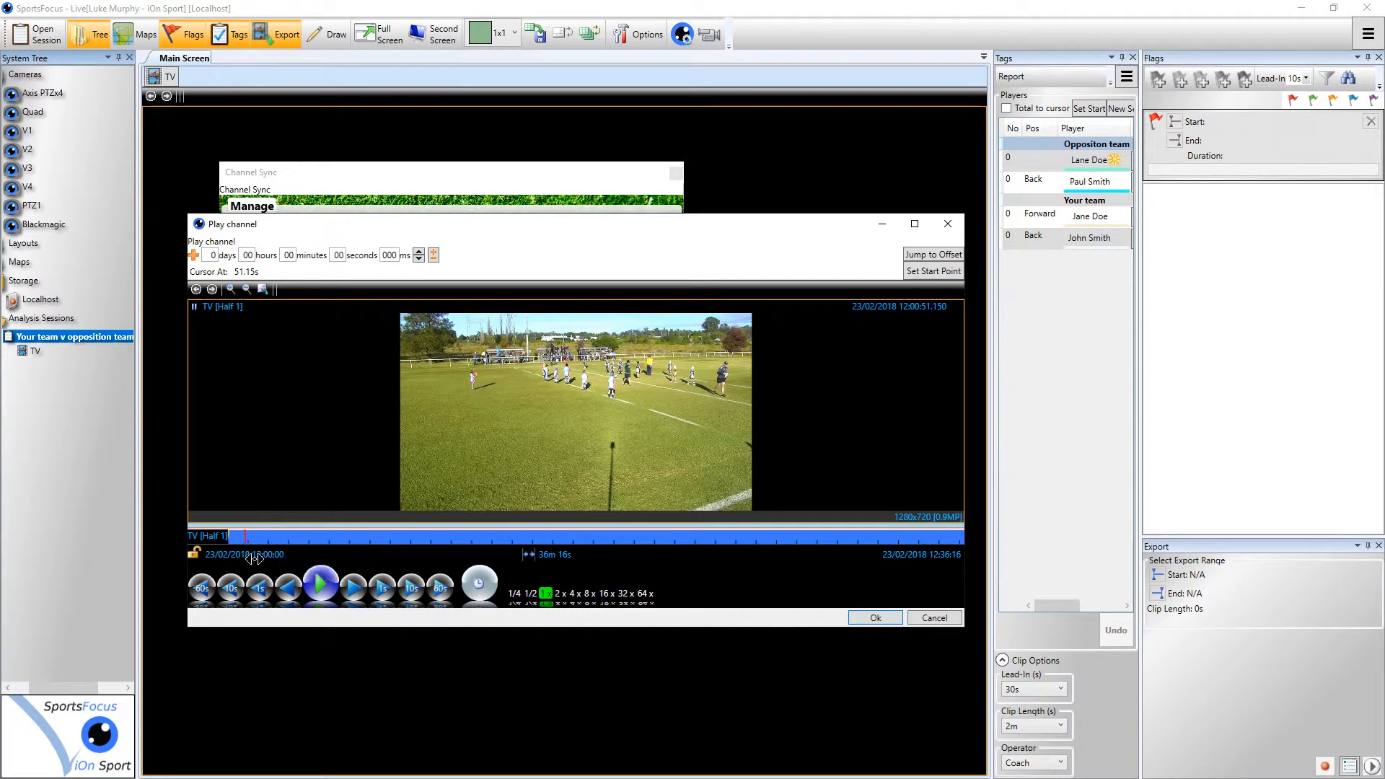
pyautogui.click(316, 585)
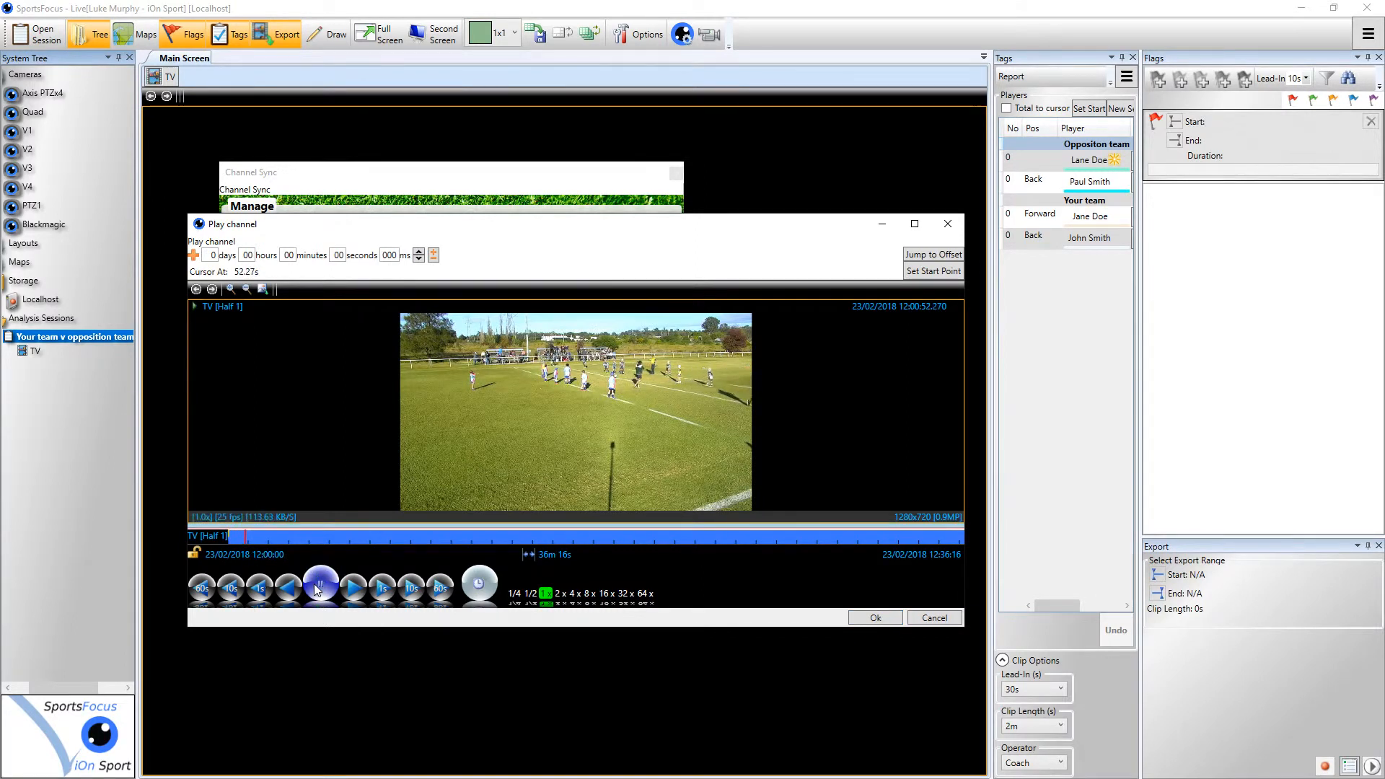
pyautogui.click(314, 583)
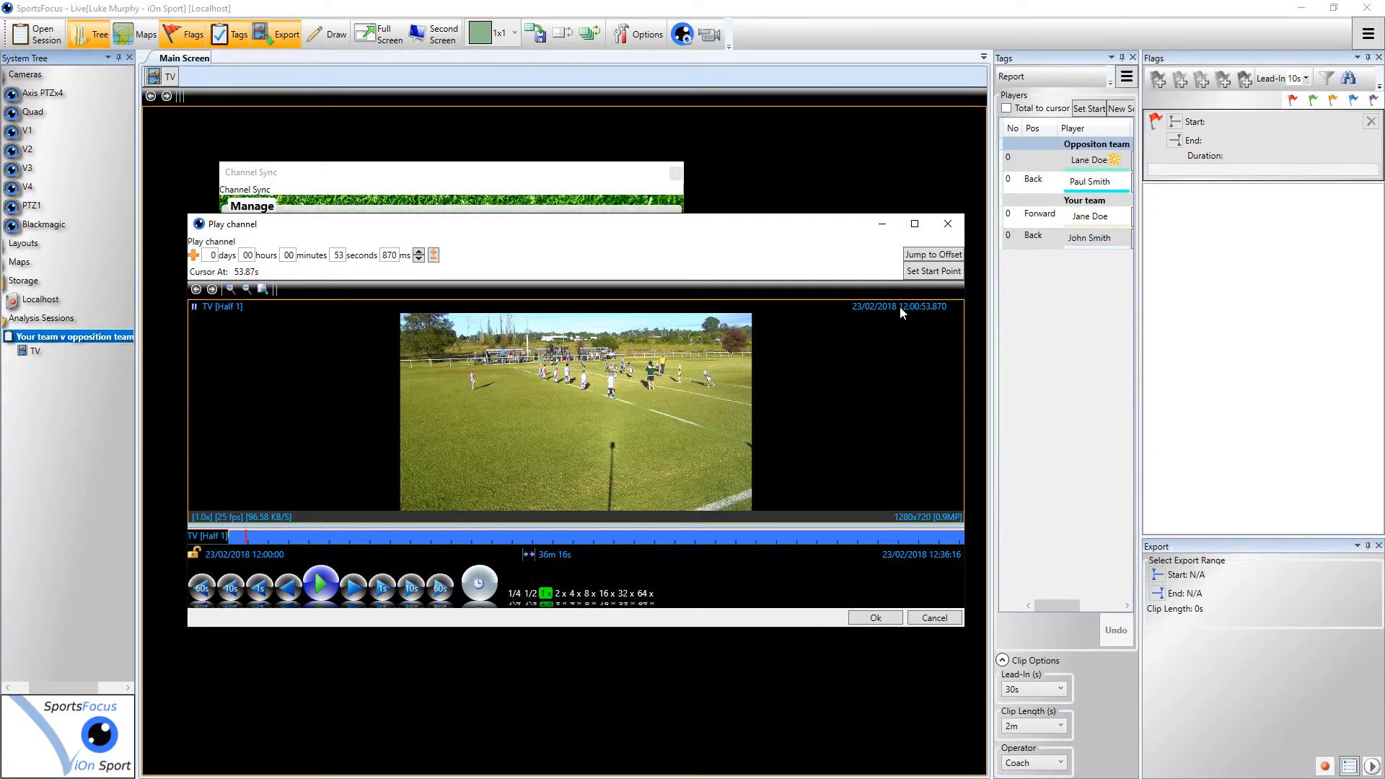
pyautogui.moveTo(902, 306)
pyautogui.mouseDown()
pyautogui.moveTo(931, 311)
pyautogui.moveTo(902, 305)
pyautogui.mouseUp()
pyautogui.click(877, 618)
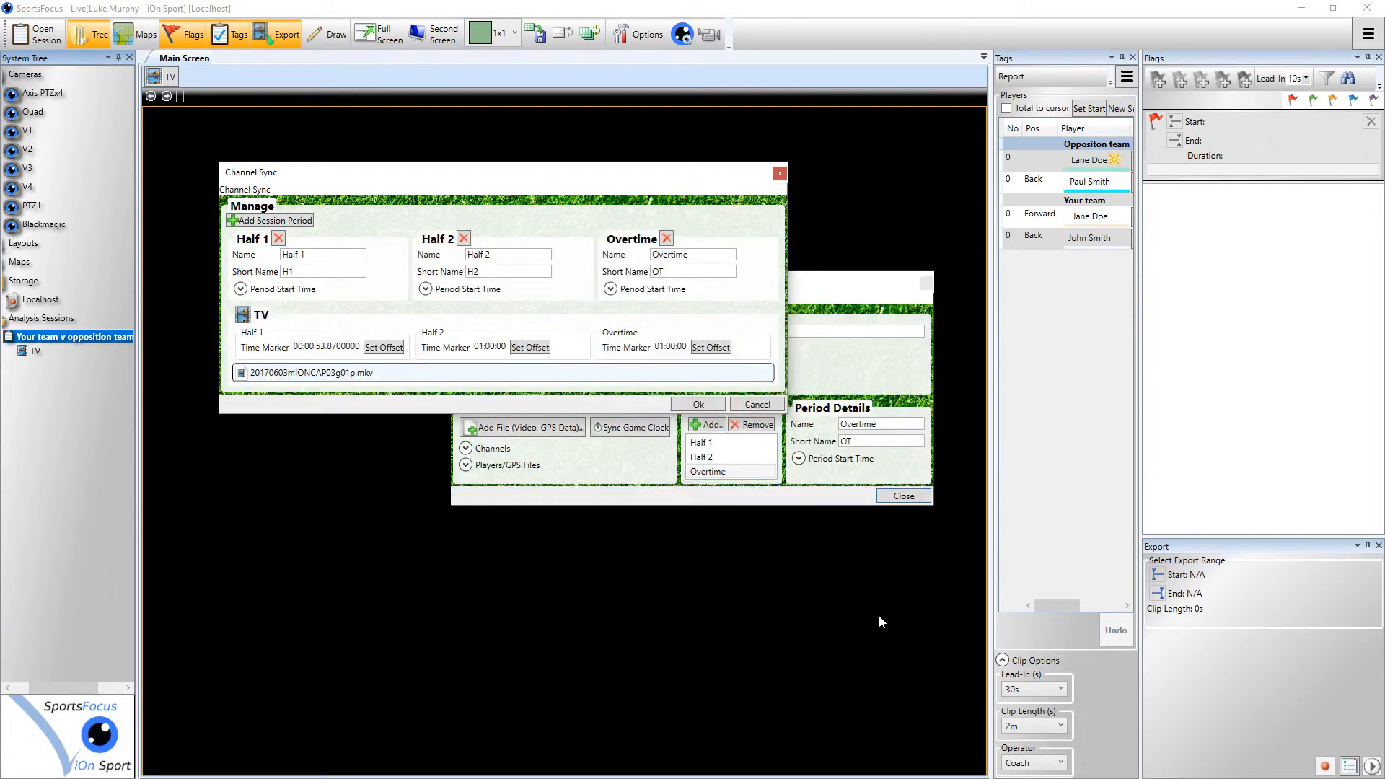
# Set the period start time of Half 1 to 12:00:53.870 on 23/02/2018.
pyautogui.click(241, 290)
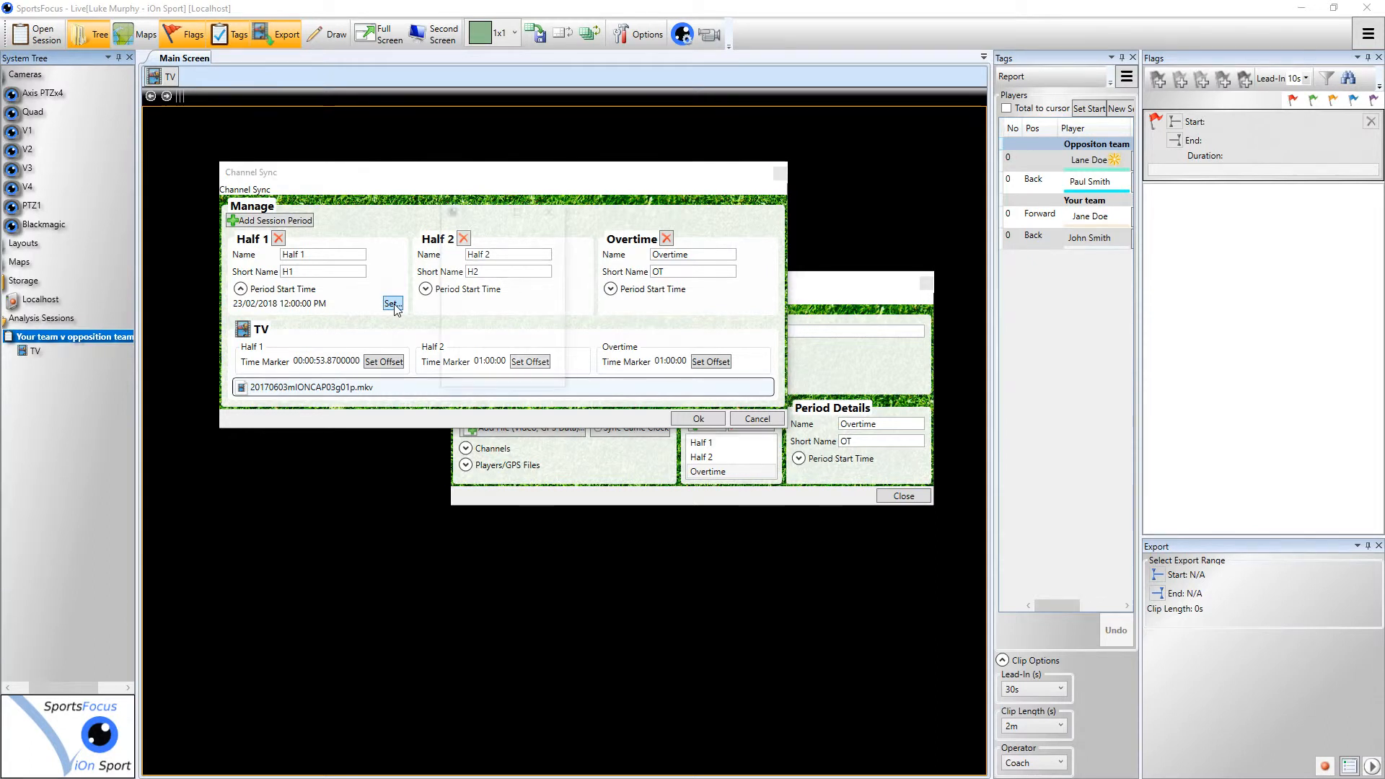
pyautogui.click(393, 304)
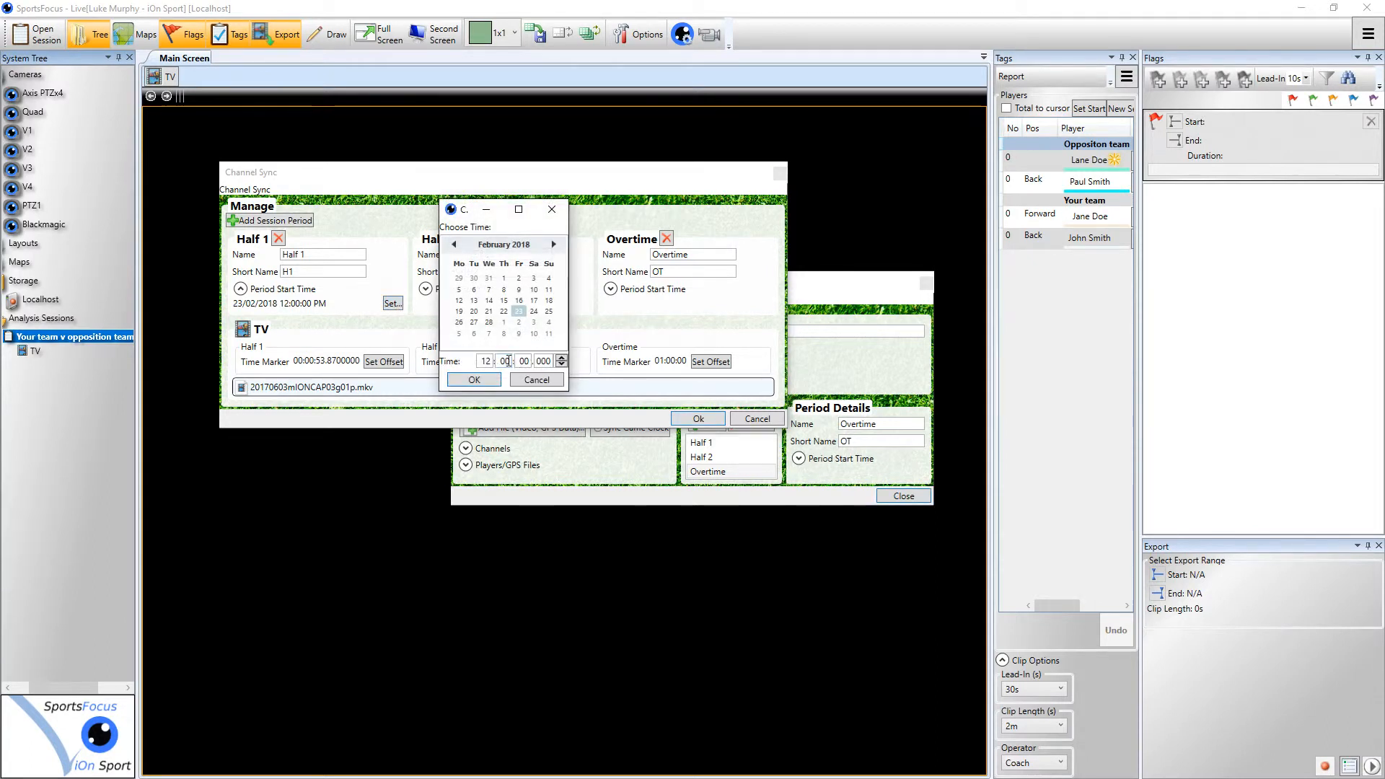
pyautogui.click(508, 361)
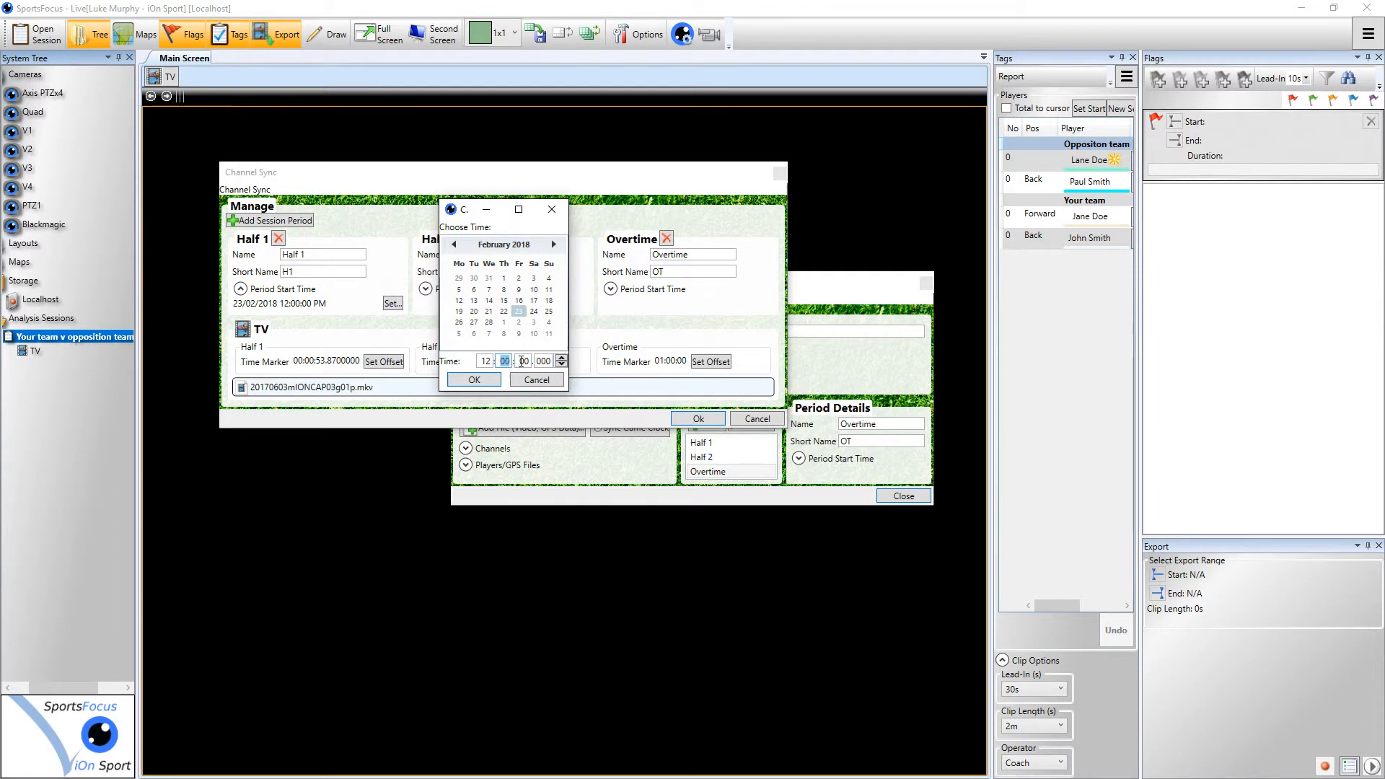
pyautogui.click(523, 362)
pyautogui.write('53')
pyautogui.click(545, 362)
pyautogui.write('870')
pyautogui.click(466, 378)
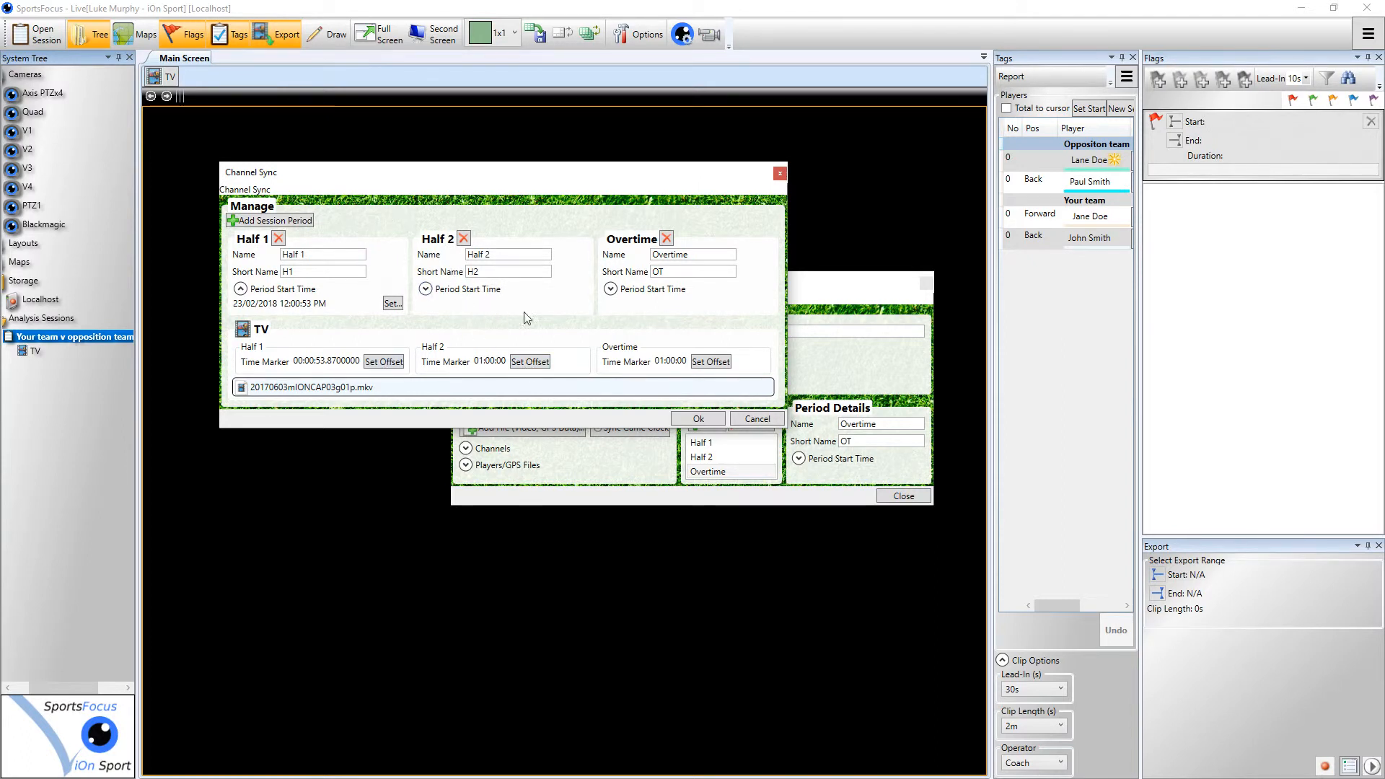
# Find the second-half kick-off in the TV video and set the Half 2 offset to 15 minutes 0 seconds 185 ms.
pyautogui.click(531, 364)
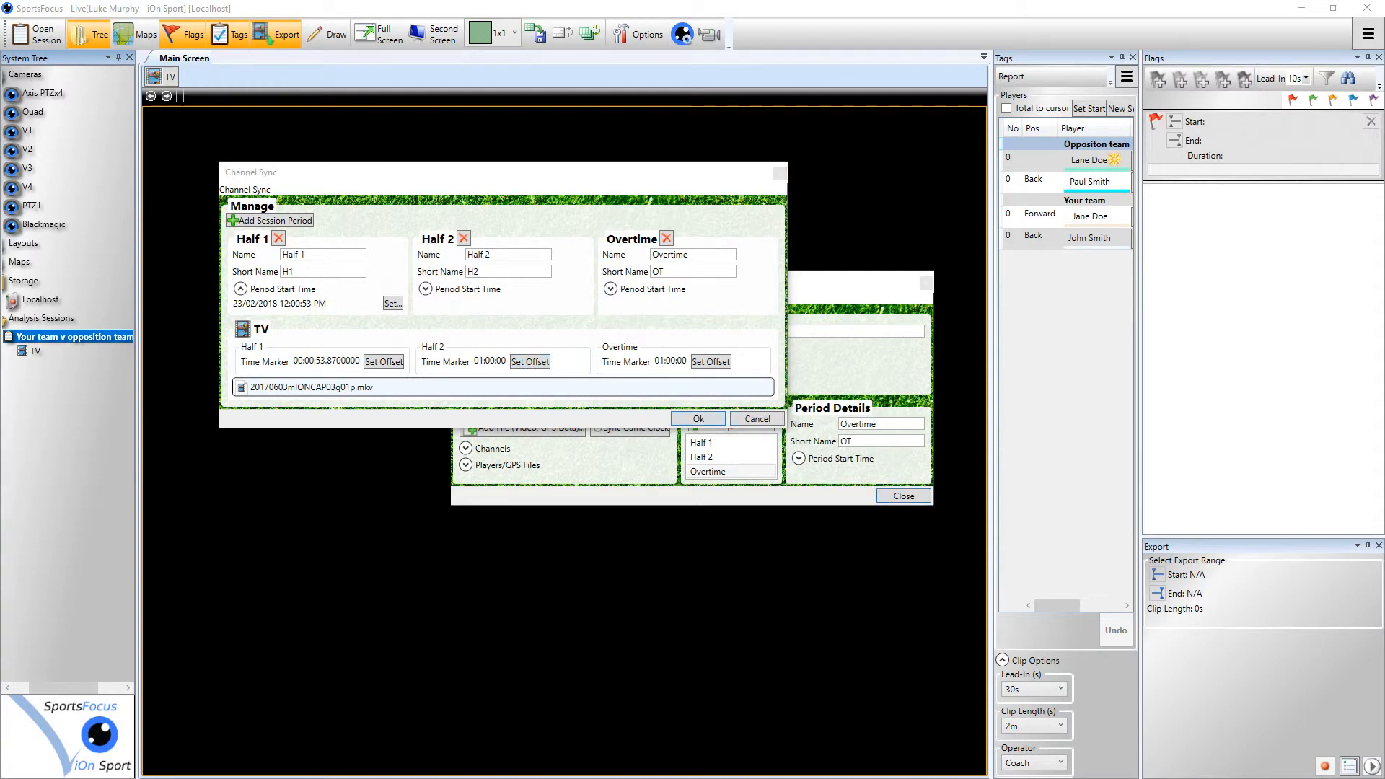
pyautogui.moveTo(458, 272); pyautogui.dragTo(674, 246)
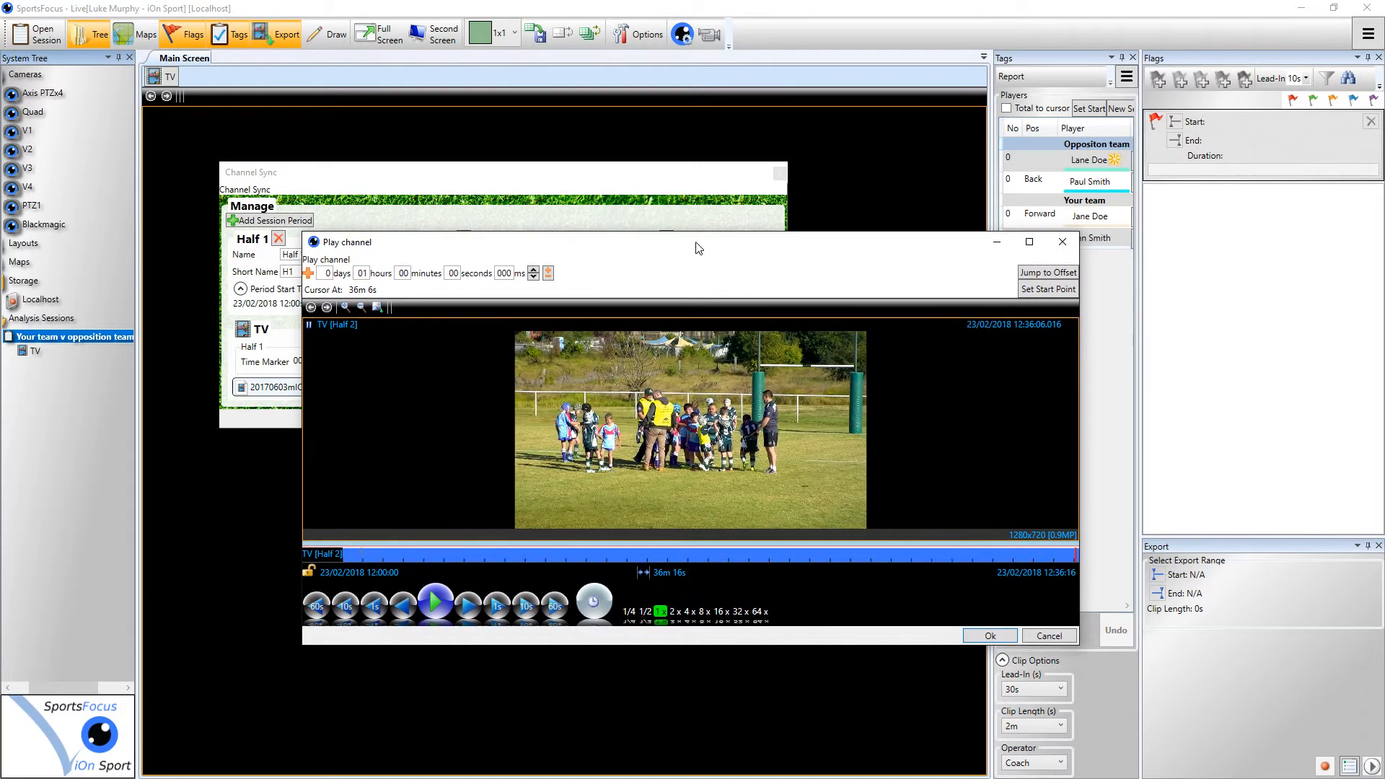
pyautogui.click(682, 557)
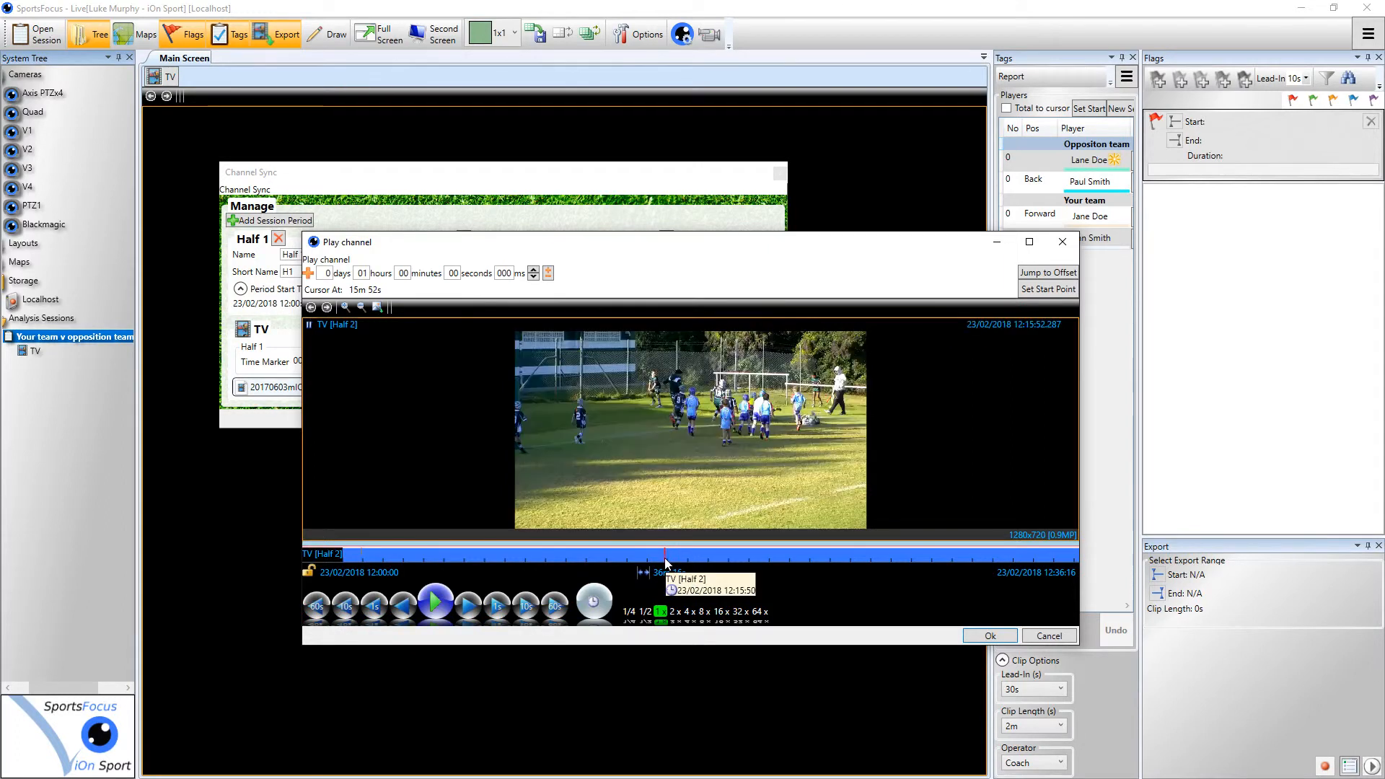
pyautogui.click(657, 557)
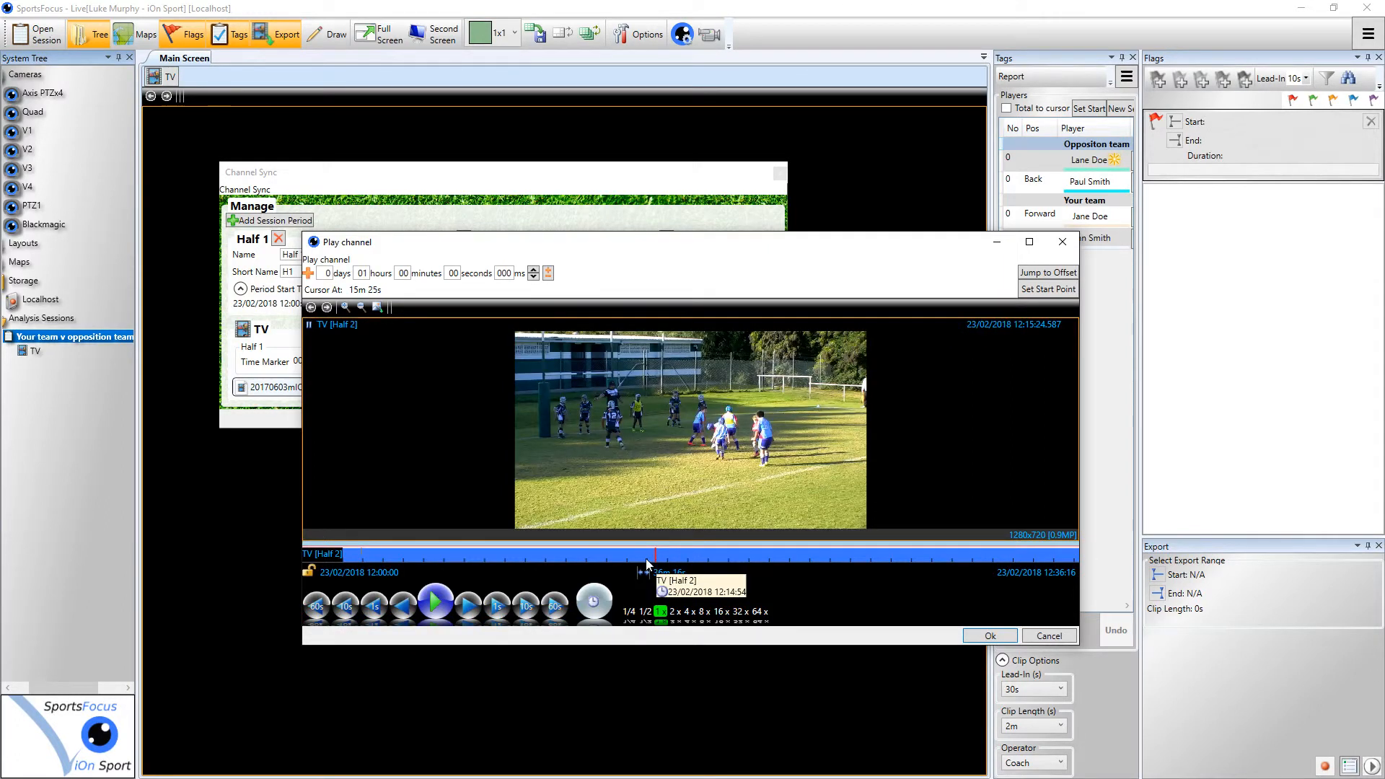
pyautogui.click(645, 557)
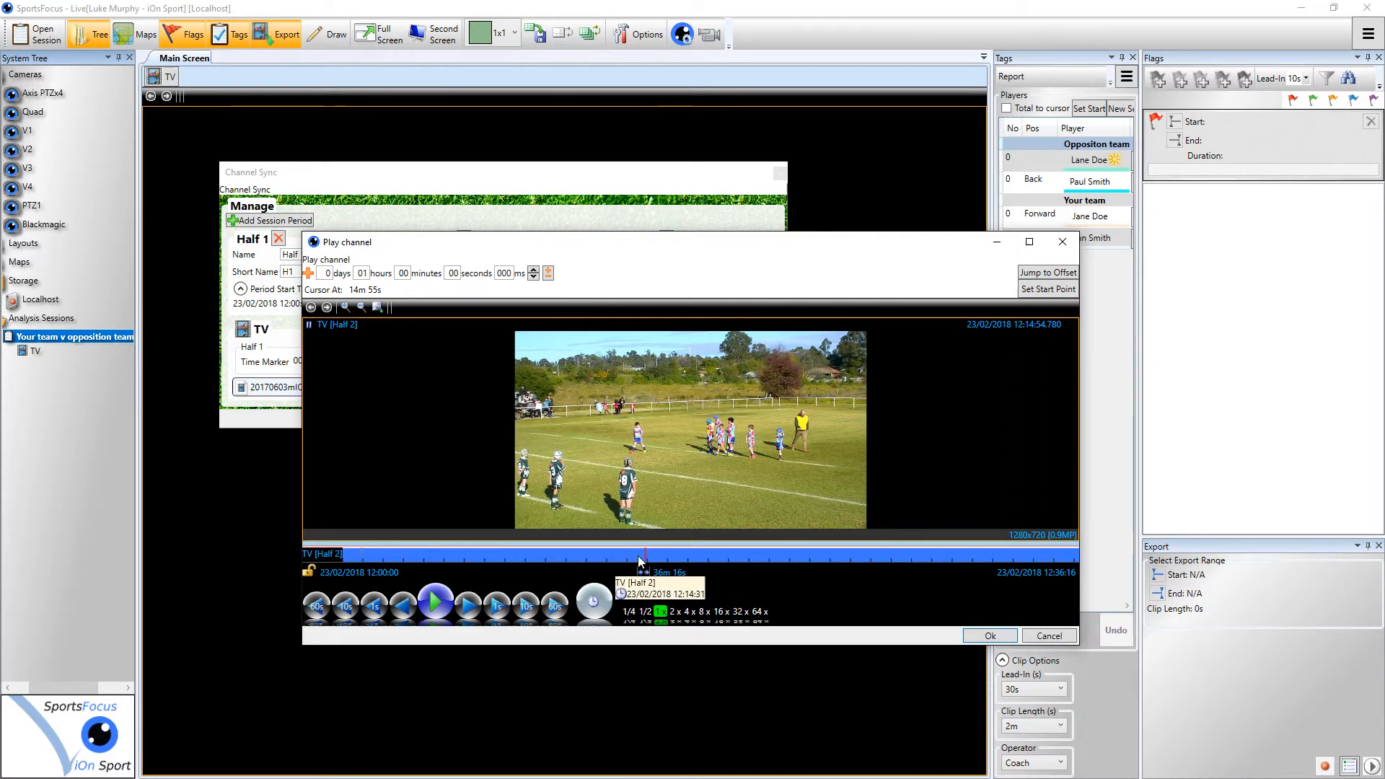
pyautogui.click(430, 601)
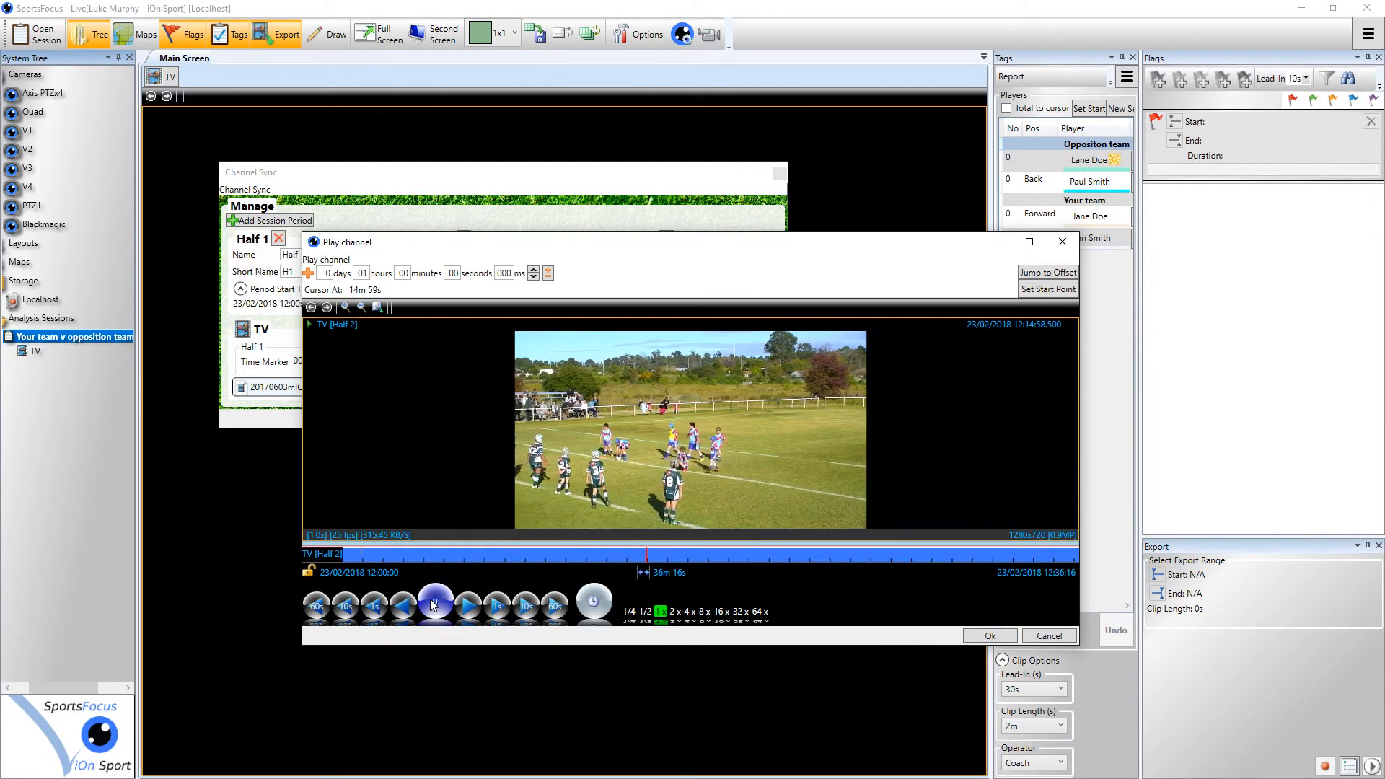
pyautogui.click(430, 599)
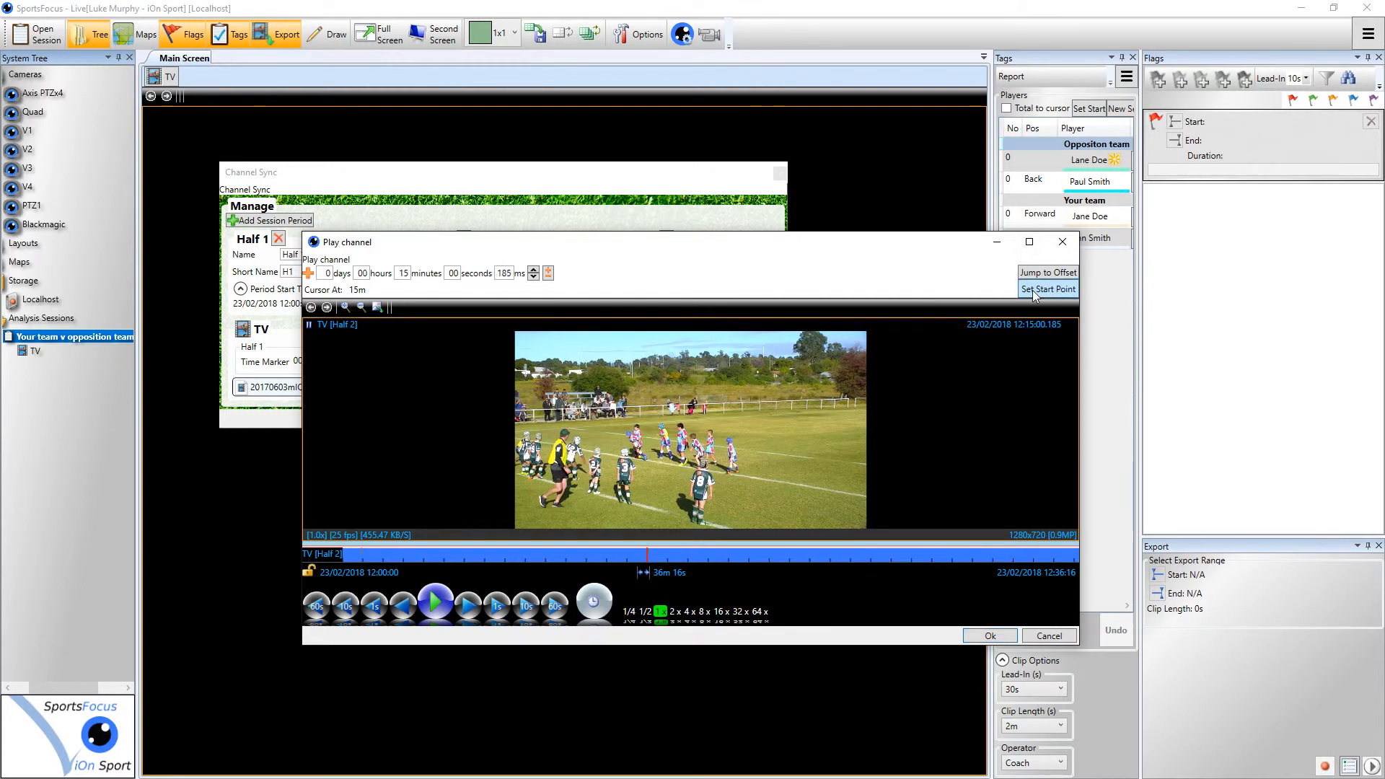
pyautogui.doubleClick(402, 273)
pyautogui.doubleClick(503, 273)
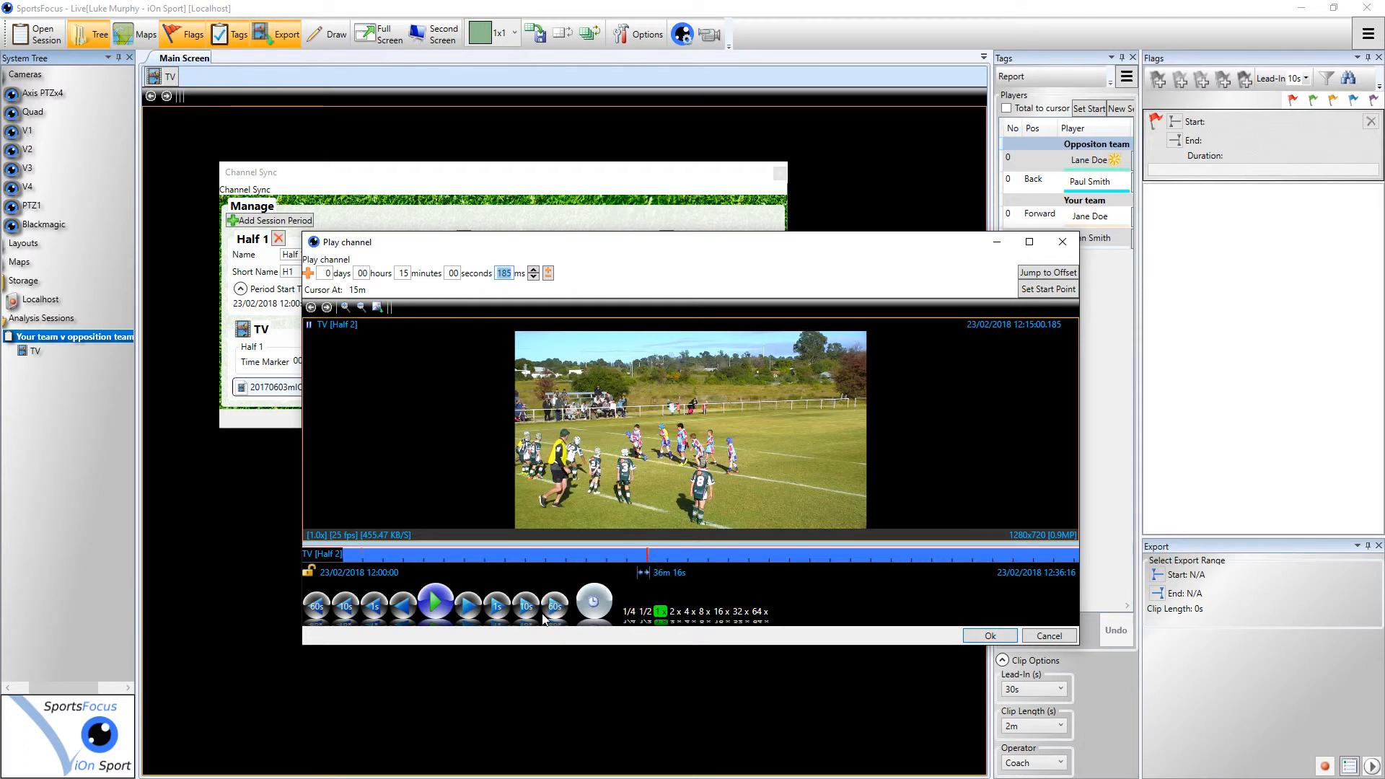
pyautogui.click(991, 637)
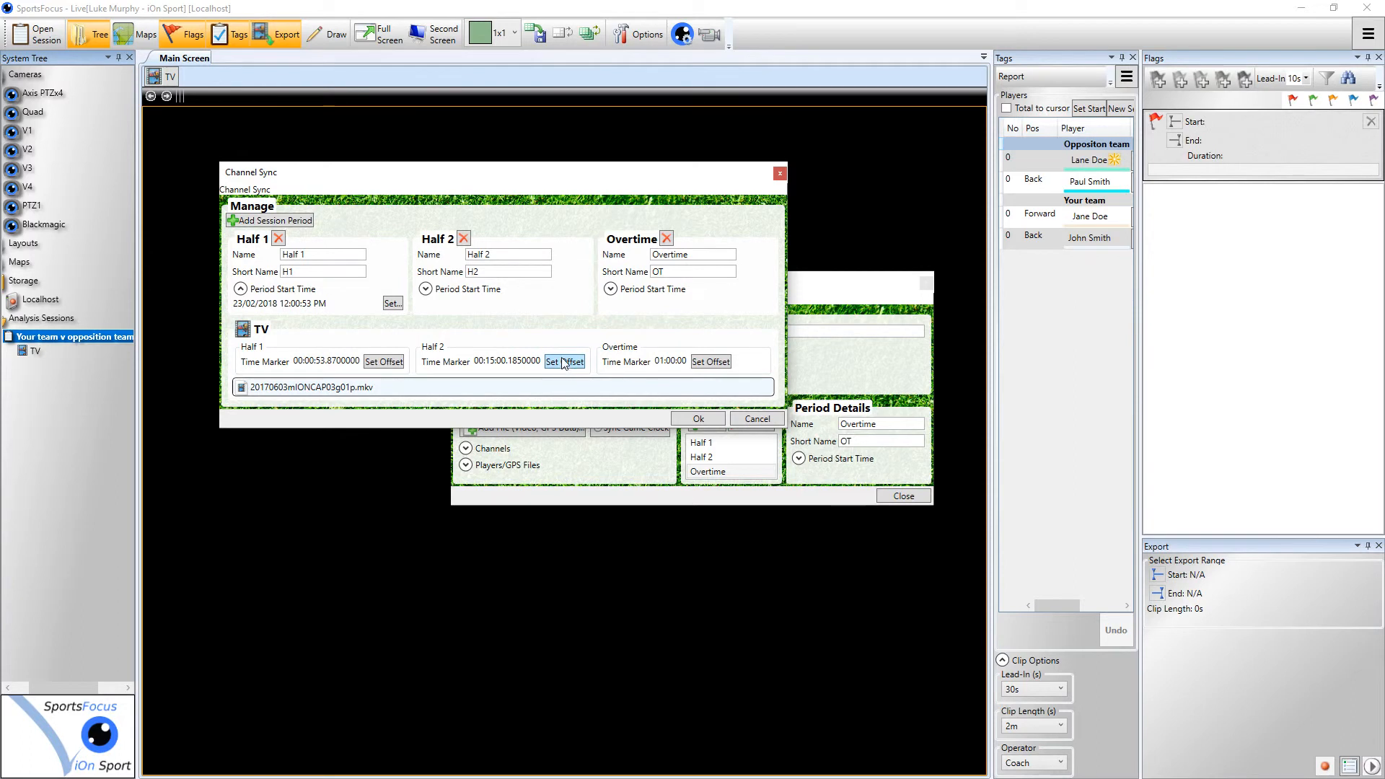
# Set the period start time of Half 2 to 12:15:00.185 on 23/02/2018.
pyautogui.click(427, 291)
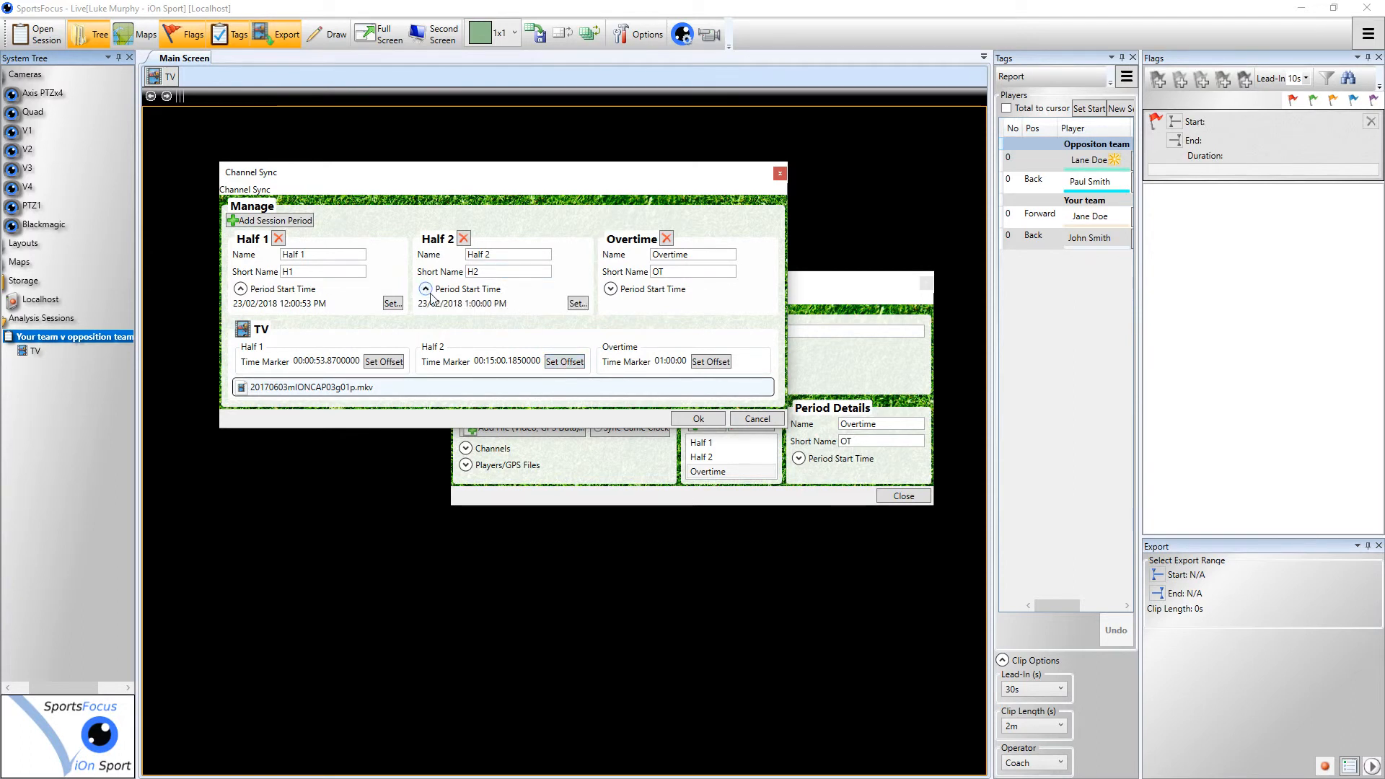
pyautogui.click(577, 304)
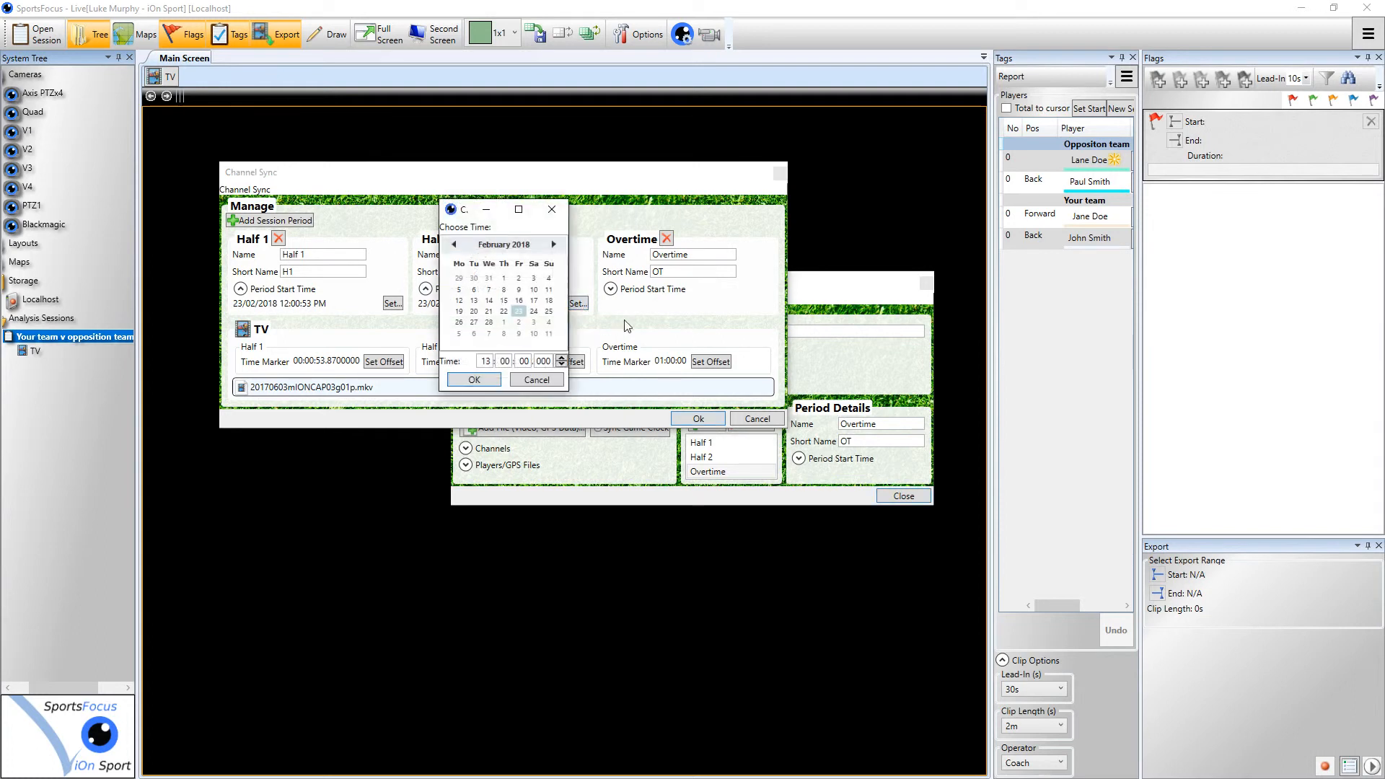
pyautogui.click(487, 361)
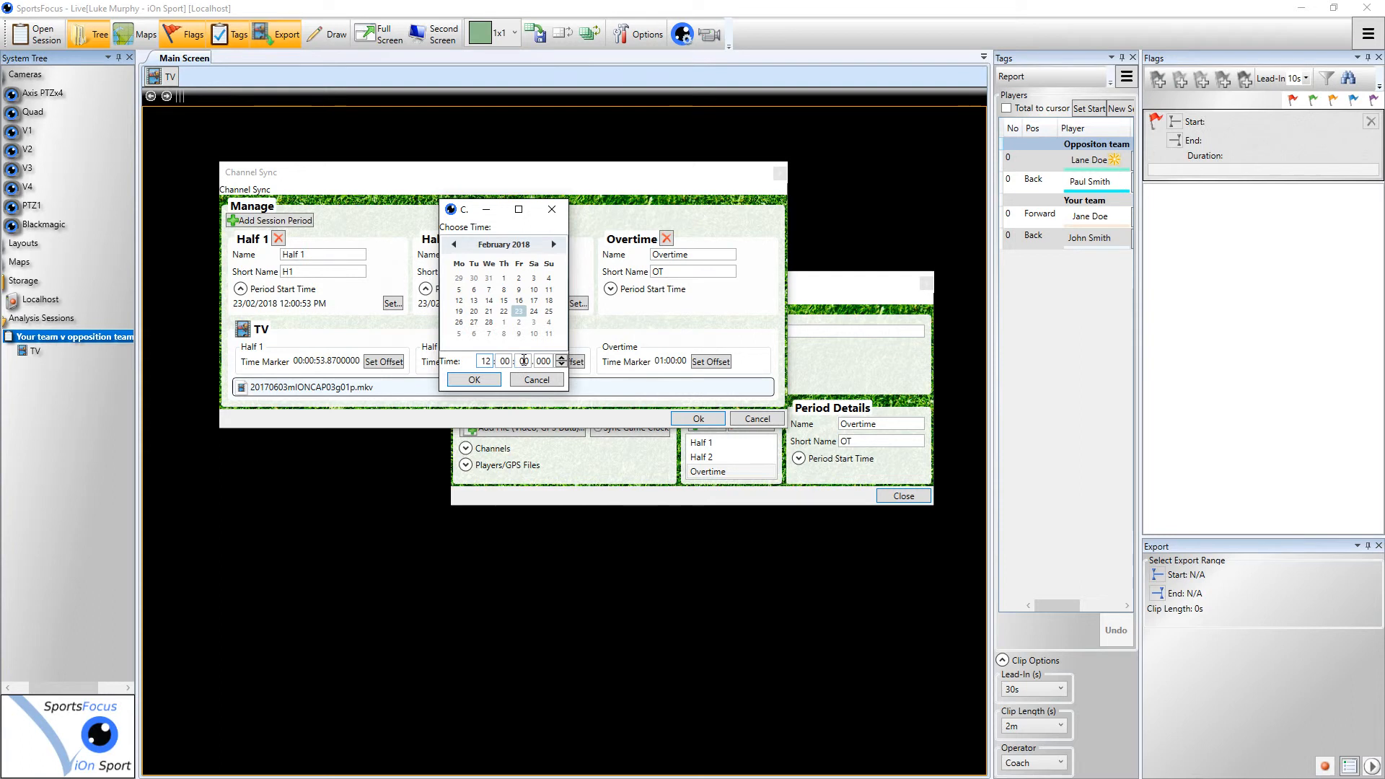
pyautogui.click(505, 361)
pyautogui.write('15')
pyautogui.click(543, 362)
pyautogui.write('185')
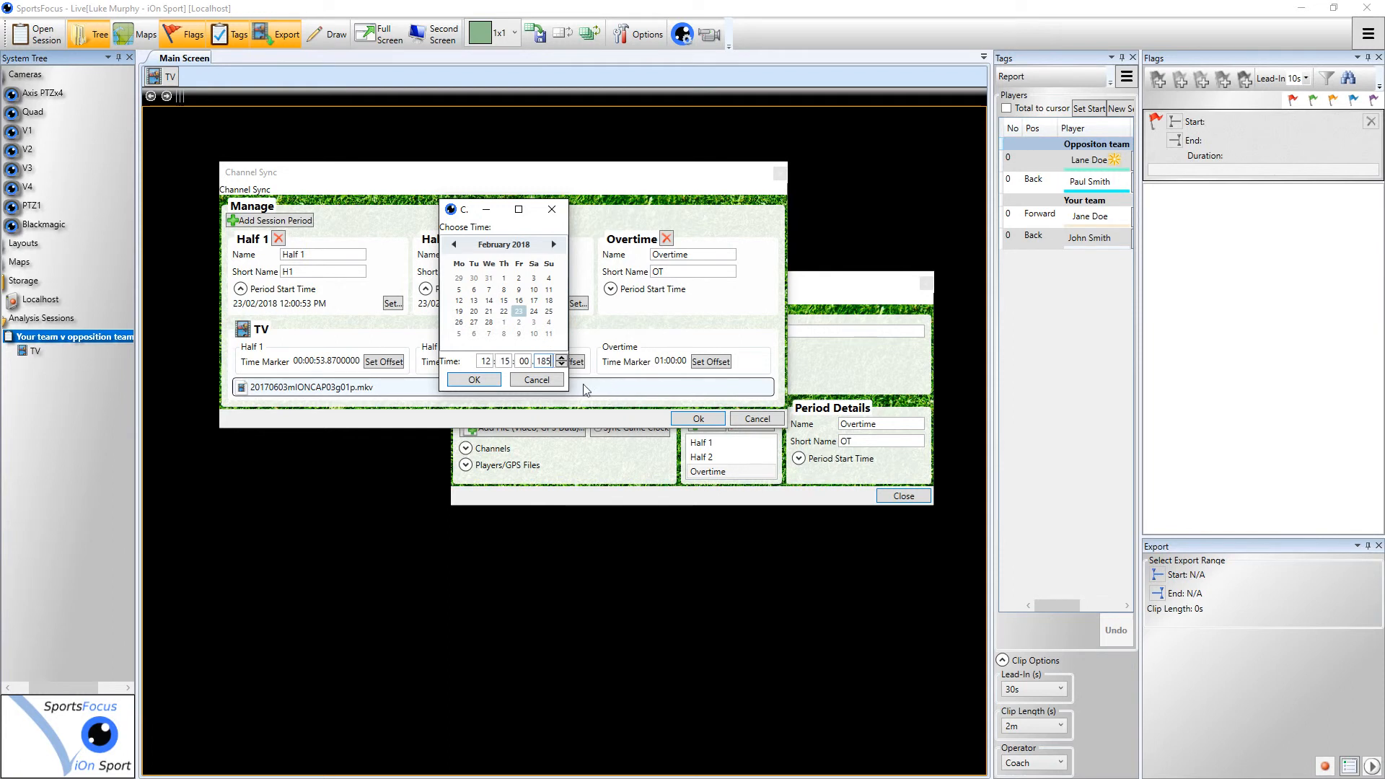
pyautogui.click(476, 380)
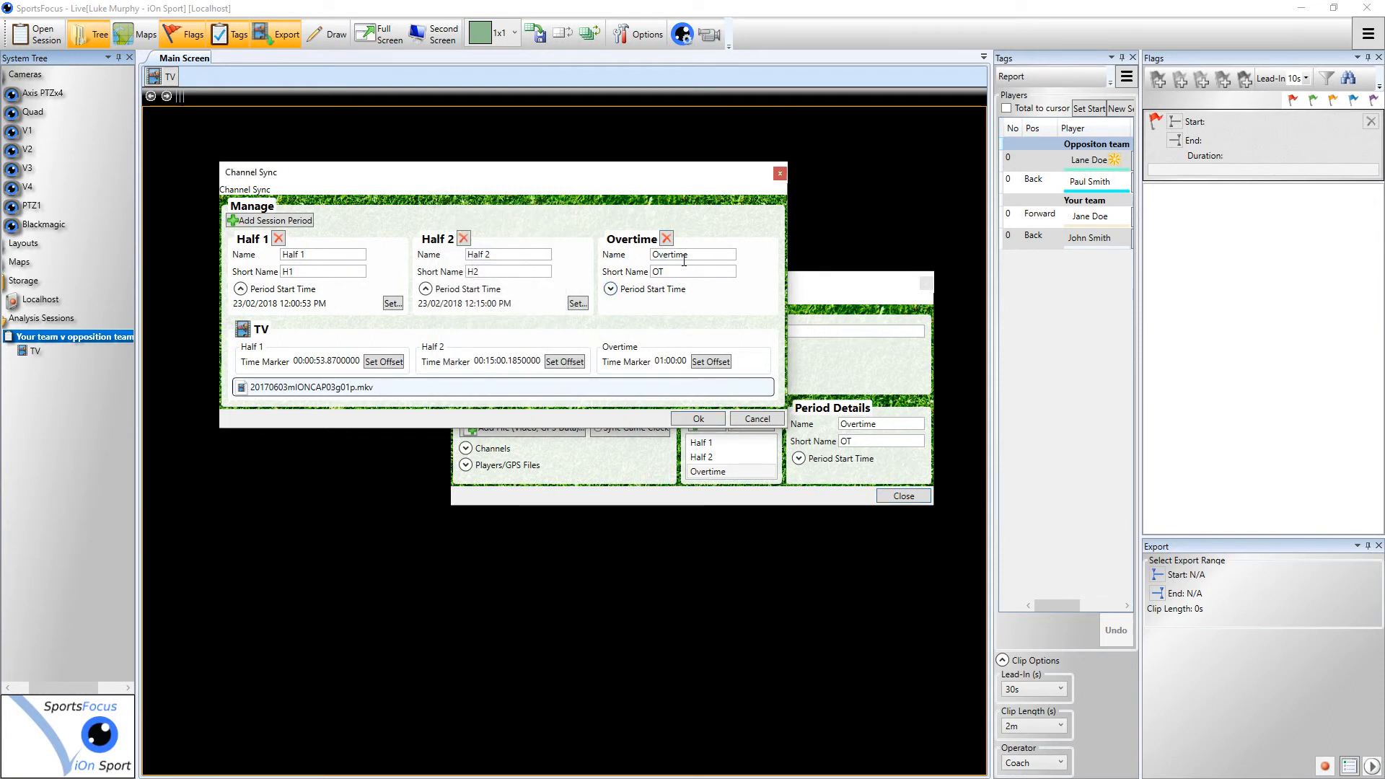
# Remove the Overtime period from the session and accept the channel sync settings.
pyautogui.click(667, 239)
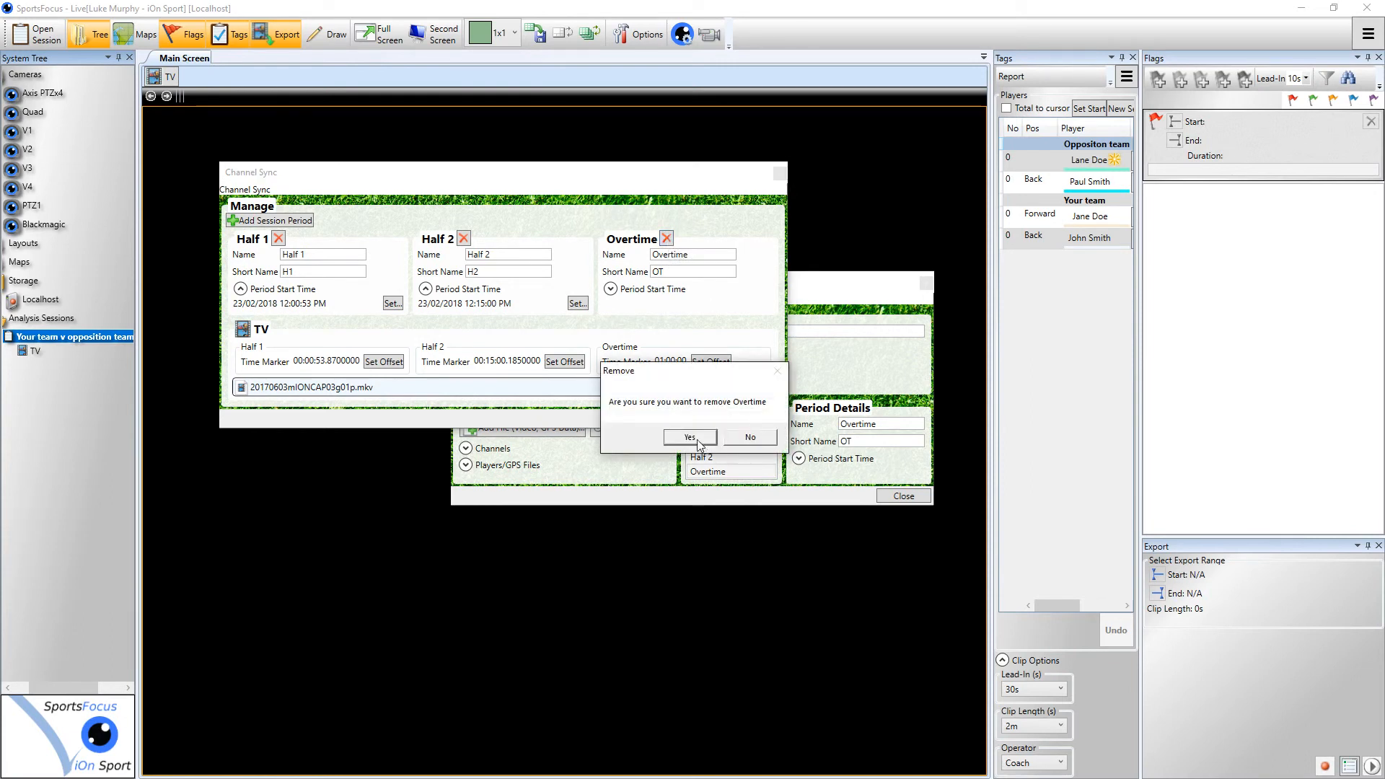
pyautogui.click(691, 438)
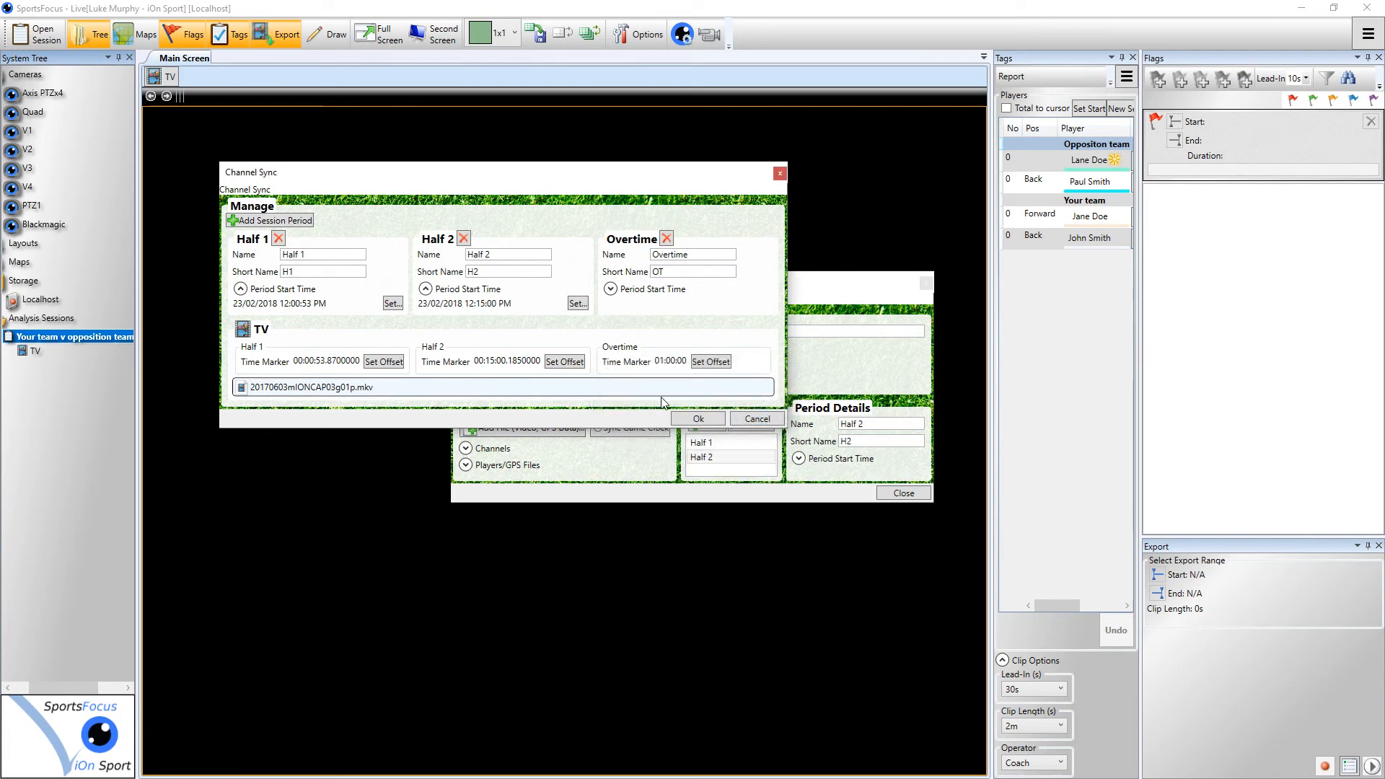
pyautogui.click(698, 420)
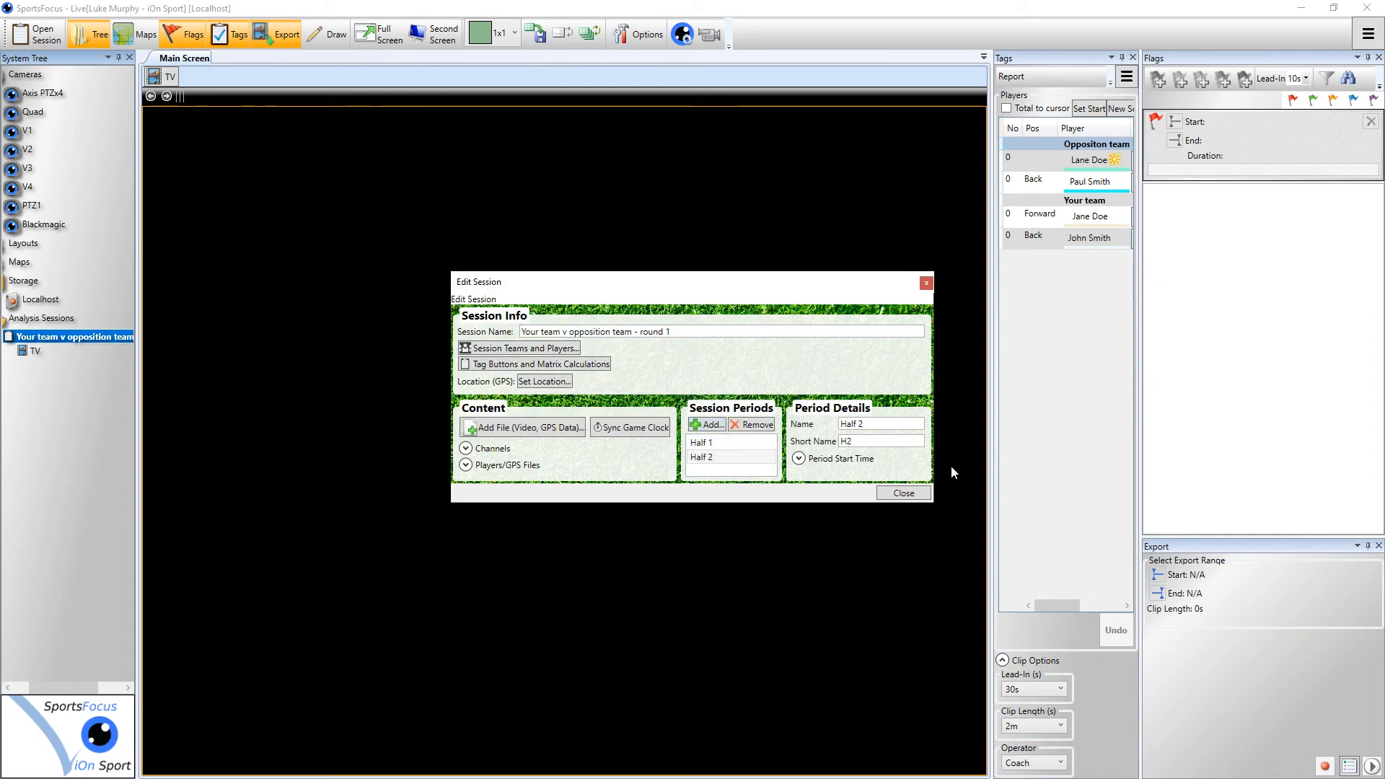